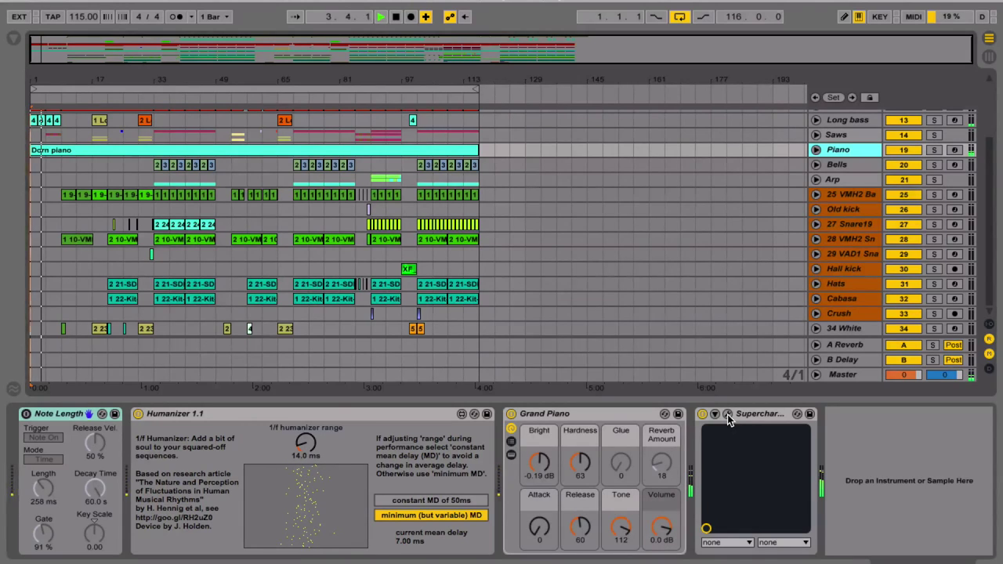
Expand the Saws group, inspect the devices on its second Saw Chor track (16), and collapse both again
{"action": "left_click", "coordinate": [816, 135]}
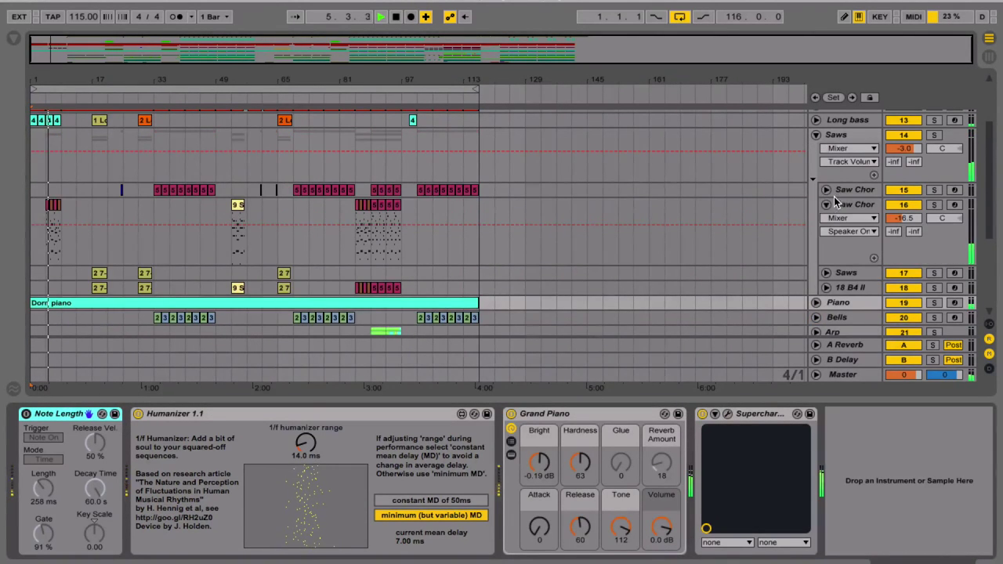
{"action": "left_click", "coordinate": [845, 205]}
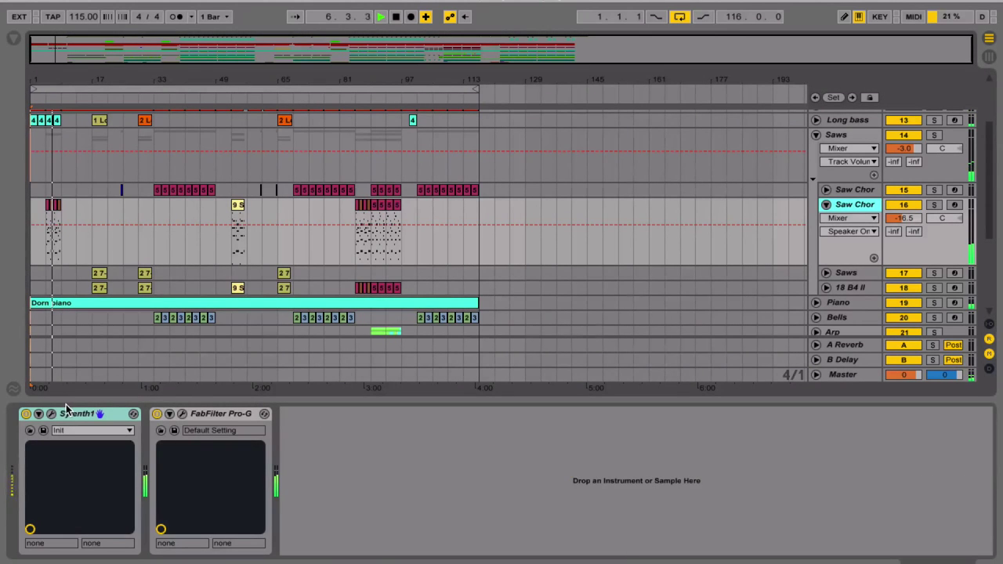
{"action": "left_click", "coordinate": [183, 413]}
{"action": "left_click", "coordinate": [182, 413]}
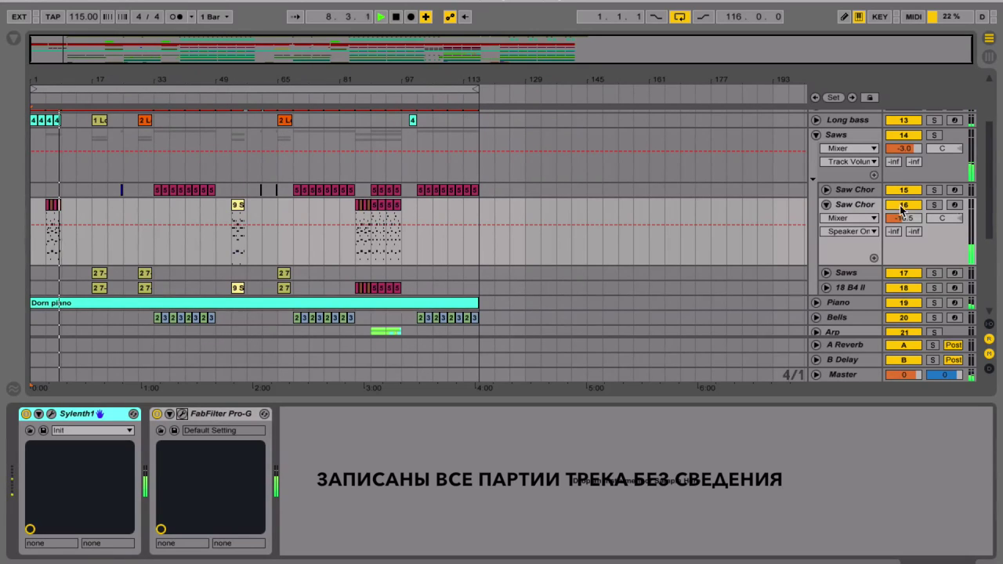
{"action": "left_click", "coordinate": [826, 204]}
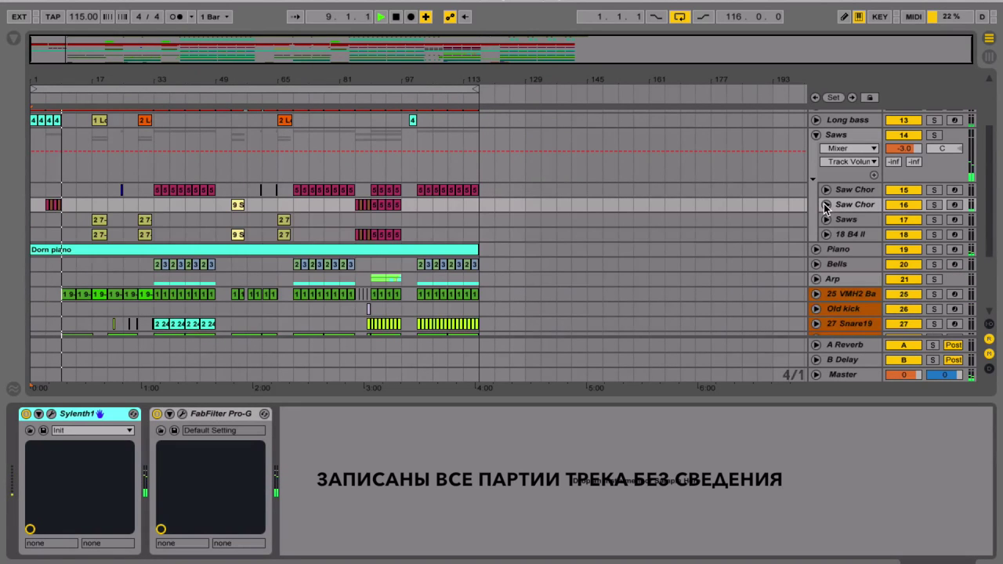
{"action": "left_click", "coordinate": [815, 135]}
Inspect the Club group's effect chain, expand the group and view the devices on its Sylenth track
{"action": "scroll", "coordinate": [827, 135], "scroll_direction": "up", "scroll_amount": 3}
{"action": "scroll", "coordinate": [827, 136], "scroll_direction": "up", "scroll_amount": 2}
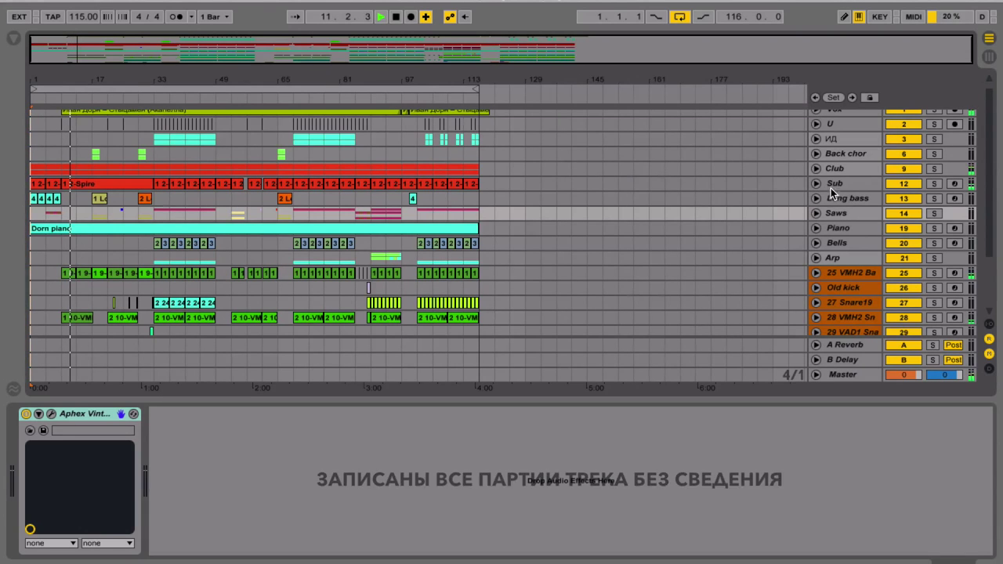
{"action": "left_click", "coordinate": [833, 170]}
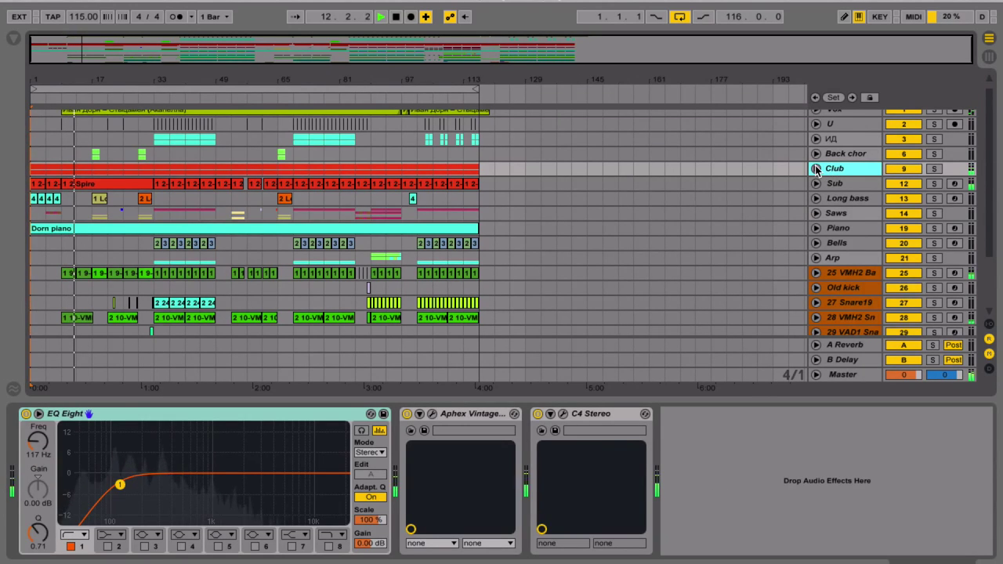
{"action": "left_click", "coordinate": [816, 169]}
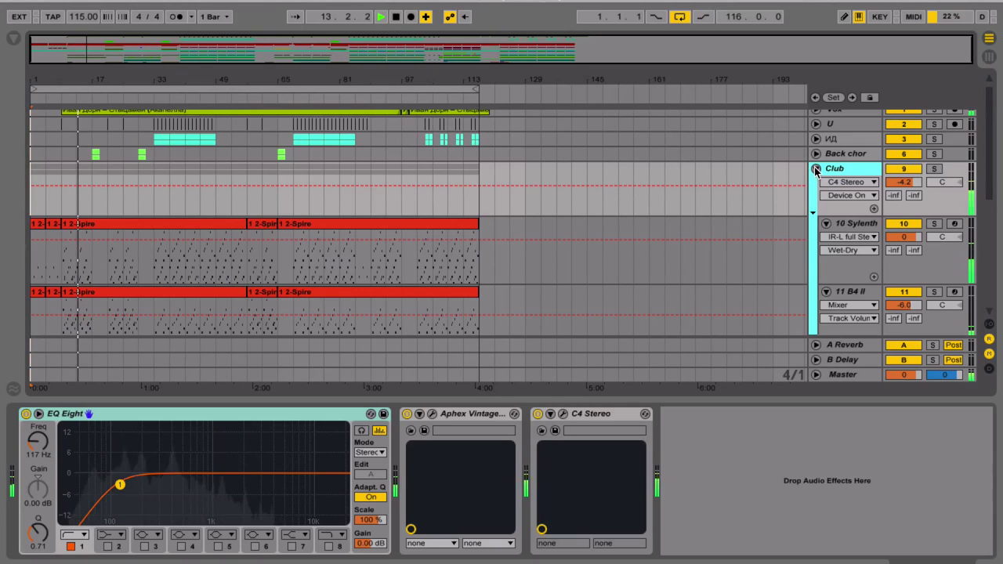
{"action": "left_click", "coordinate": [854, 224]}
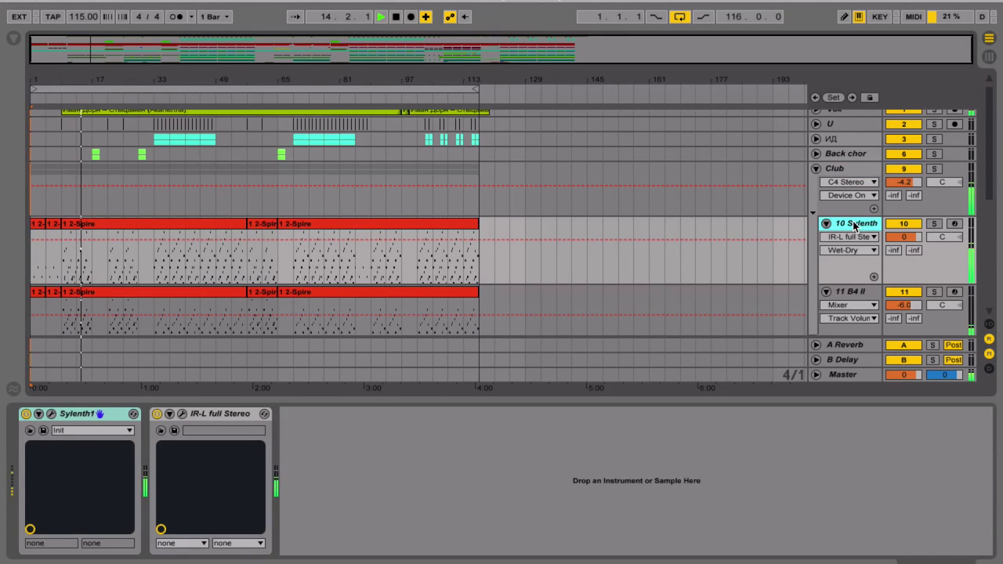
View the B4 II track's devices and its organ instrument interface, close the interface and collapse the Club group
{"action": "left_click", "coordinate": [845, 292]}
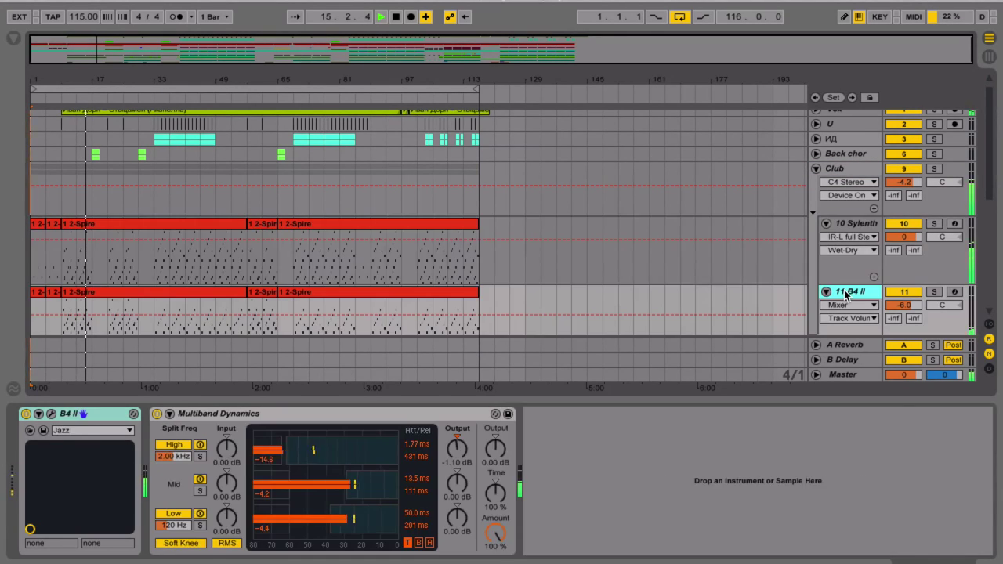
{"action": "left_click", "coordinate": [50, 414]}
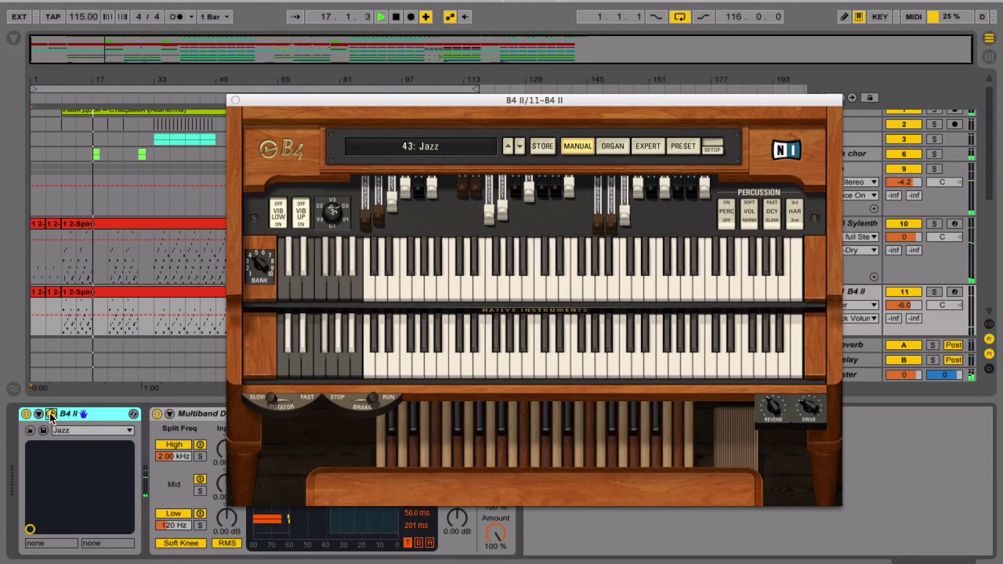
{"action": "left_click", "coordinate": [50, 414]}
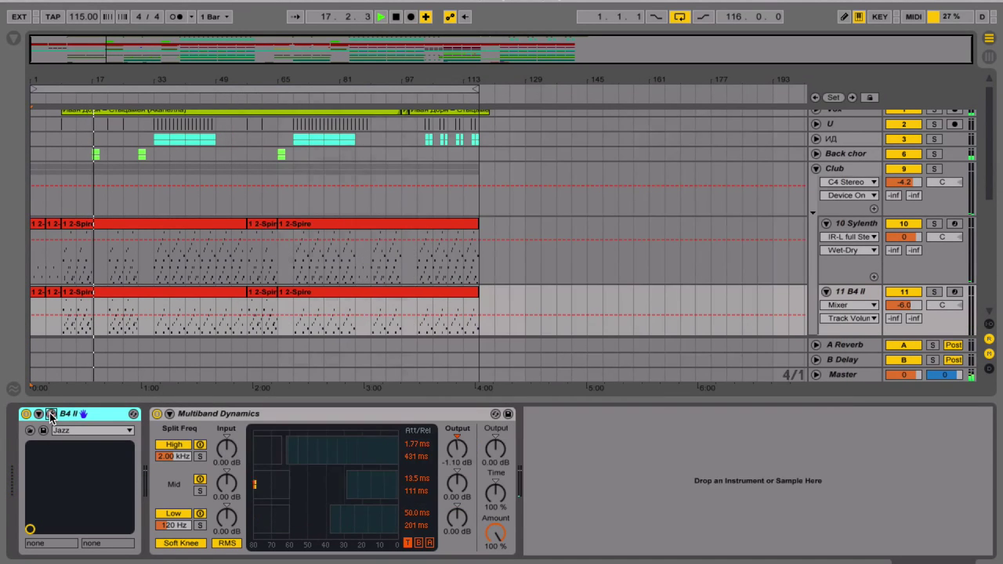
{"action": "left_click", "coordinate": [816, 170]}
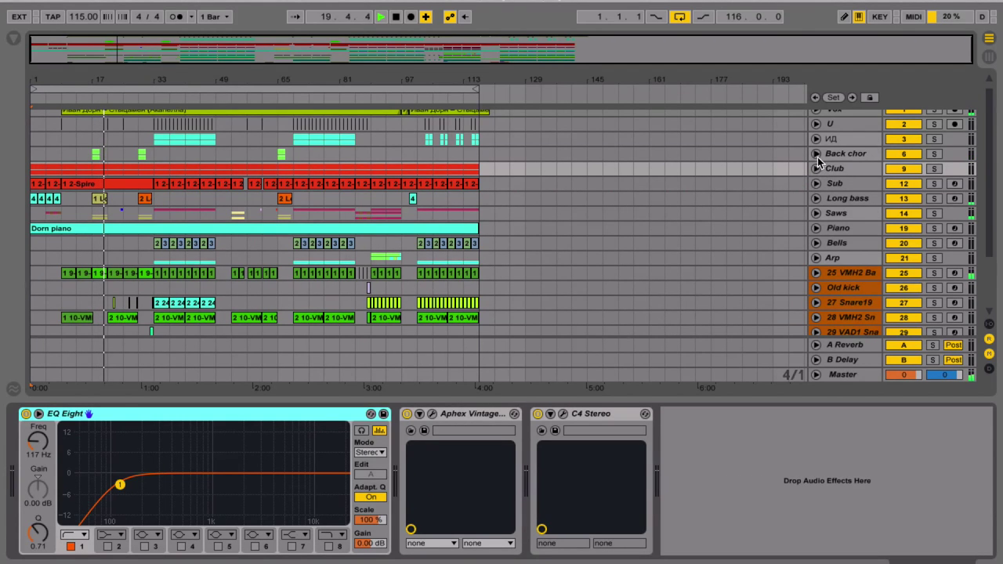
Expand the Saws group, review the device chains of both Saw Chor tracks, Saws and B4 II, and collapse the group
{"action": "left_click", "coordinate": [816, 213]}
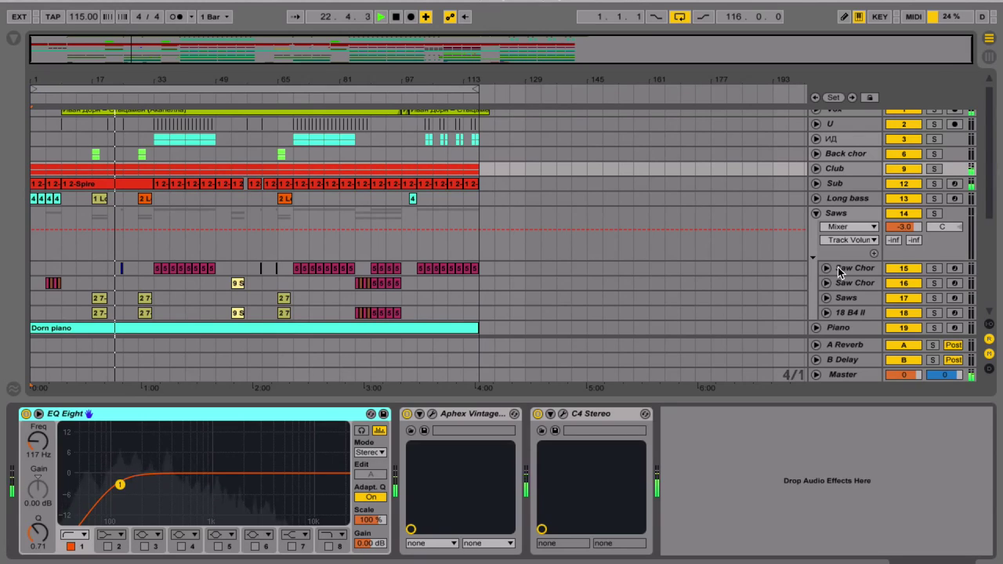
{"action": "left_click", "coordinate": [838, 269]}
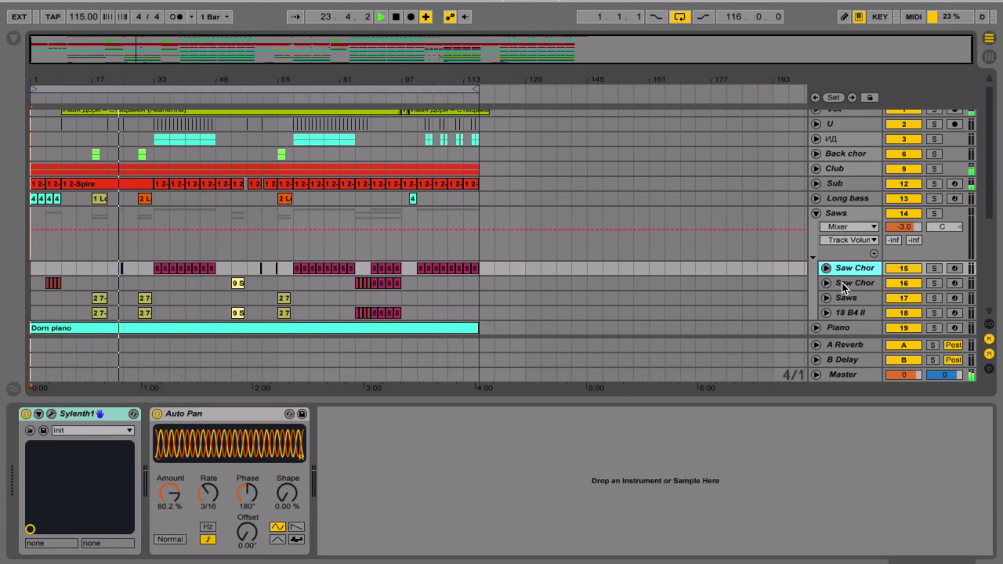
{"action": "left_click", "coordinate": [843, 284]}
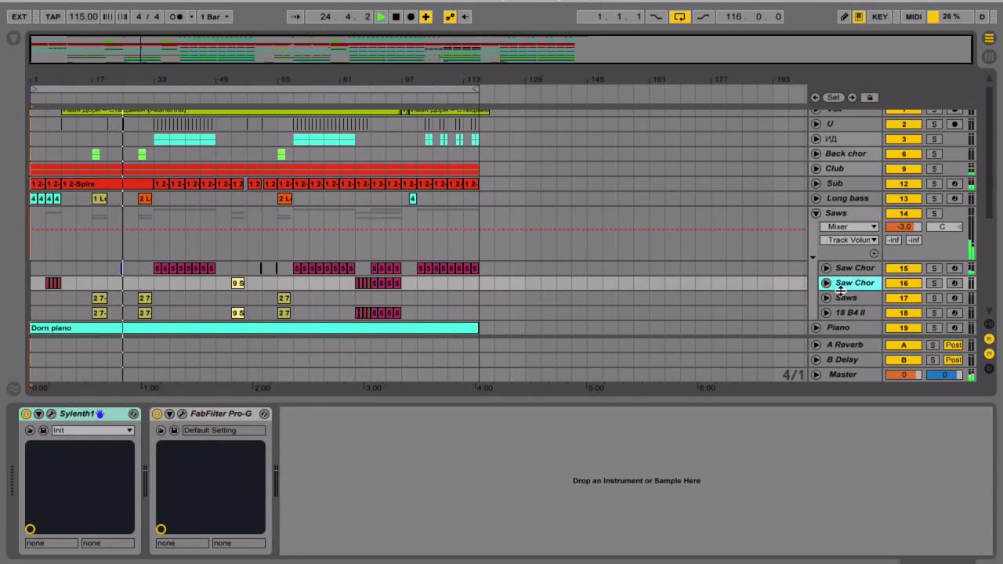
{"action": "left_click", "coordinate": [842, 300]}
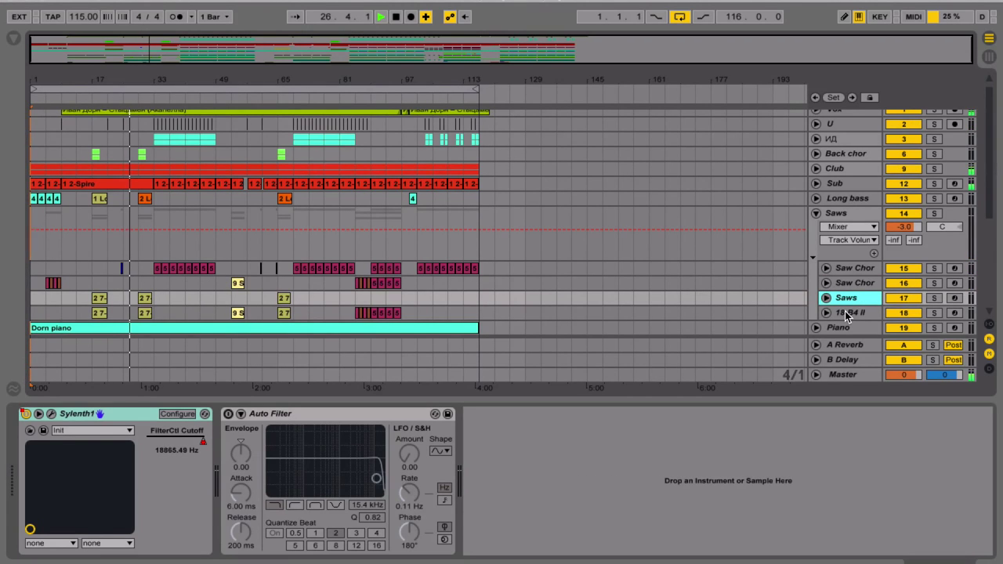
{"action": "left_click", "coordinate": [844, 312]}
{"action": "scroll", "coordinate": [844, 311], "scroll_direction": "down", "scroll_amount": 5}
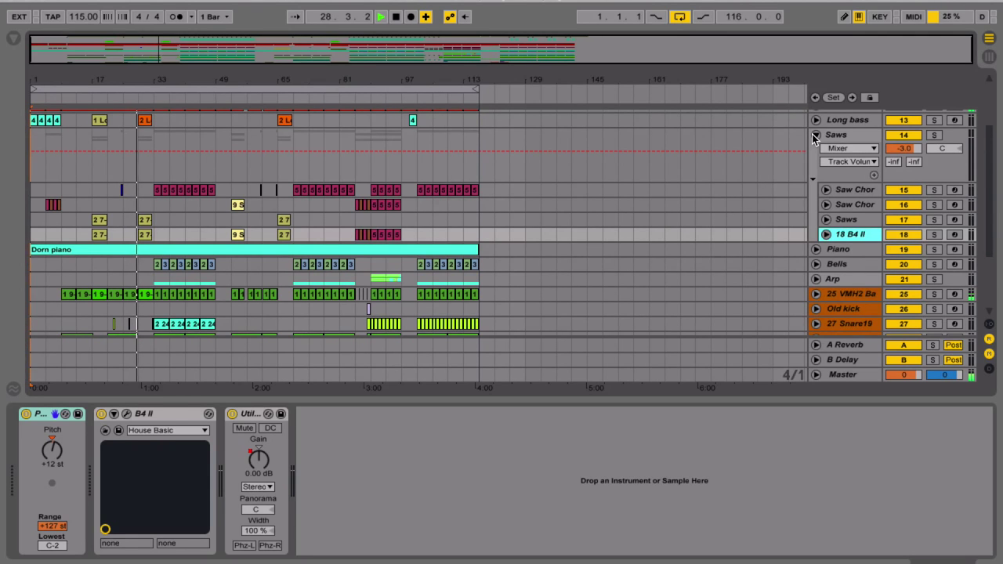
{"action": "left_click", "coordinate": [814, 136]}
Inspect the devices on the Piano and Bells tracks, unfolding Bells to view its clips and folding it again
{"action": "left_click", "coordinate": [837, 149]}
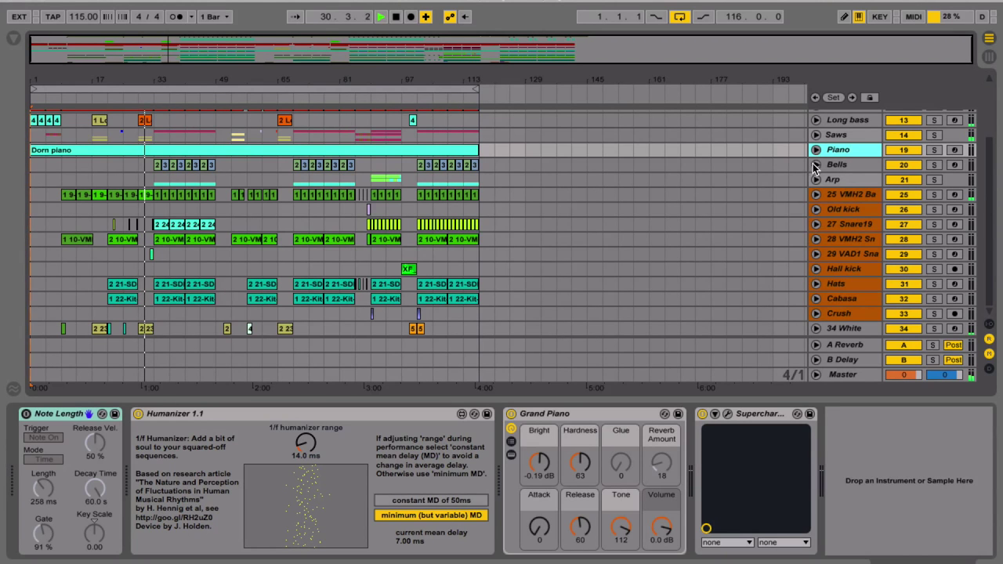
{"action": "left_click", "coordinate": [815, 164]}
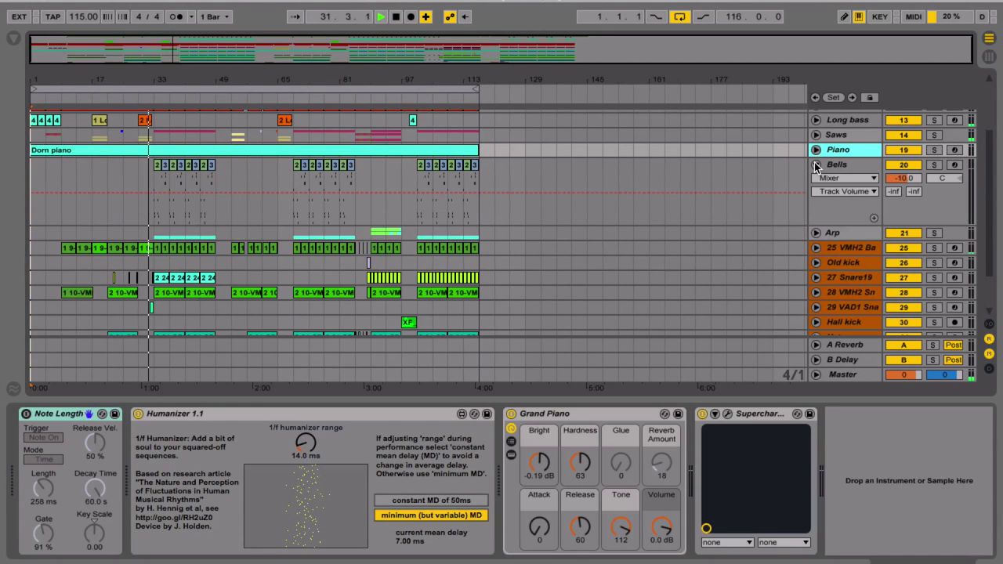
{"action": "left_click", "coordinate": [832, 165]}
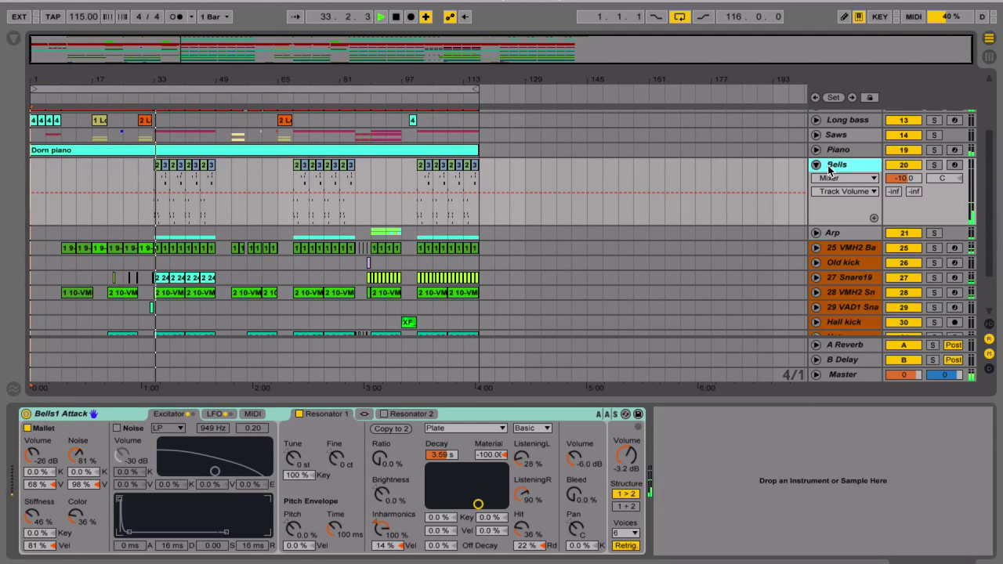
{"action": "left_click", "coordinate": [815, 167]}
Expand the Arp group, inspect its two Spire tracks and the synth interface of track 24, and collapse the group
{"action": "left_click", "coordinate": [815, 180]}
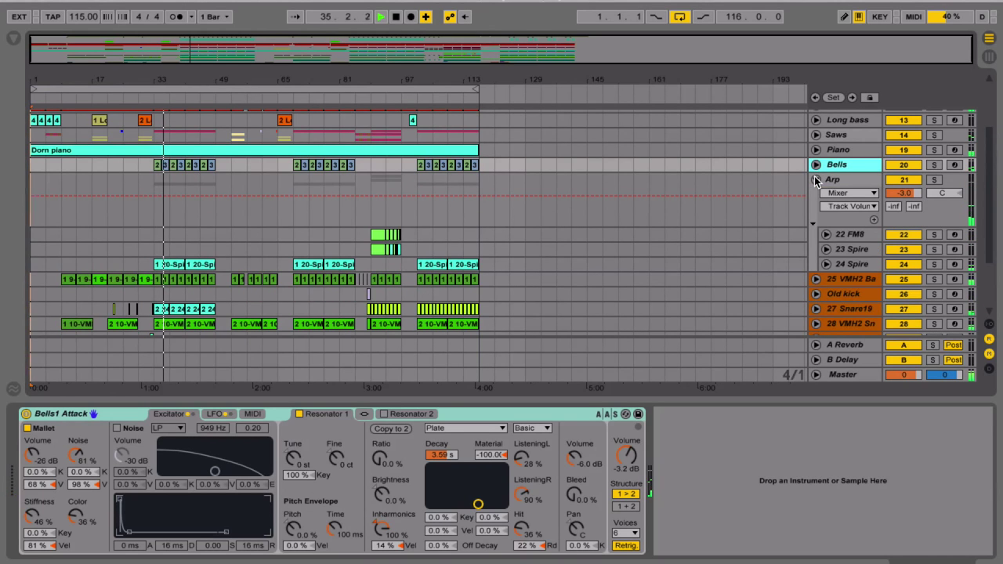
{"action": "left_click", "coordinate": [838, 263]}
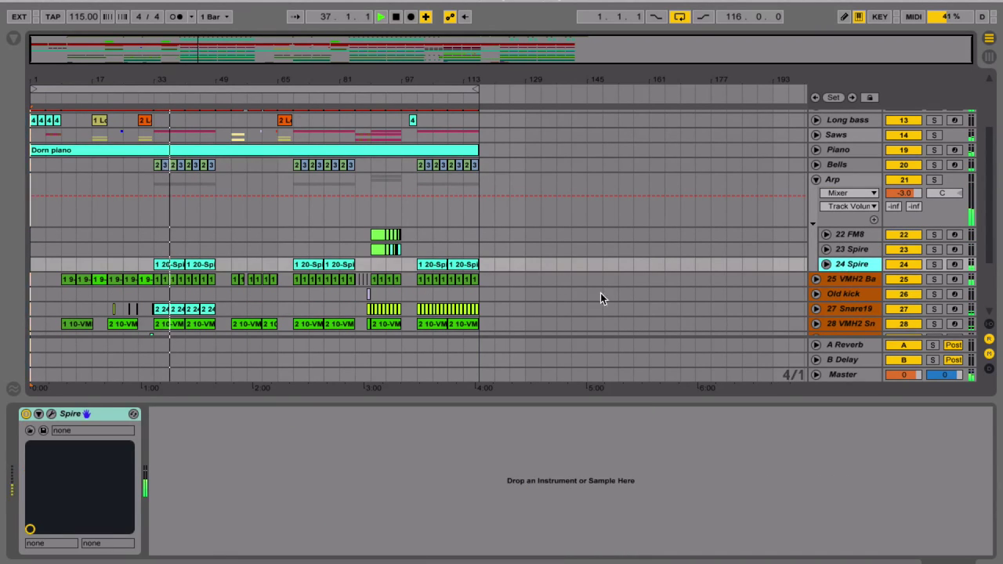
{"action": "left_click", "coordinate": [51, 414]}
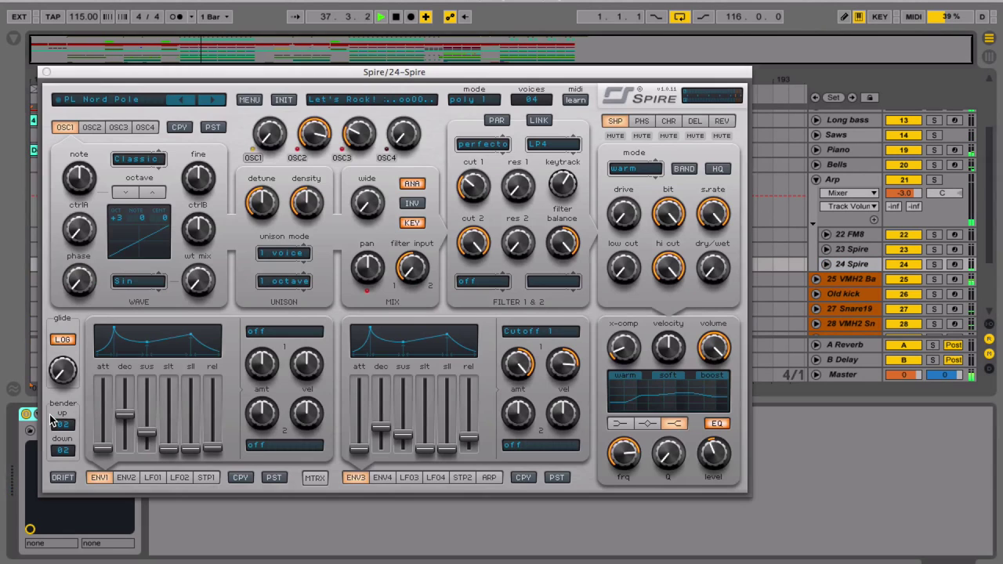
{"action": "left_click", "coordinate": [46, 71]}
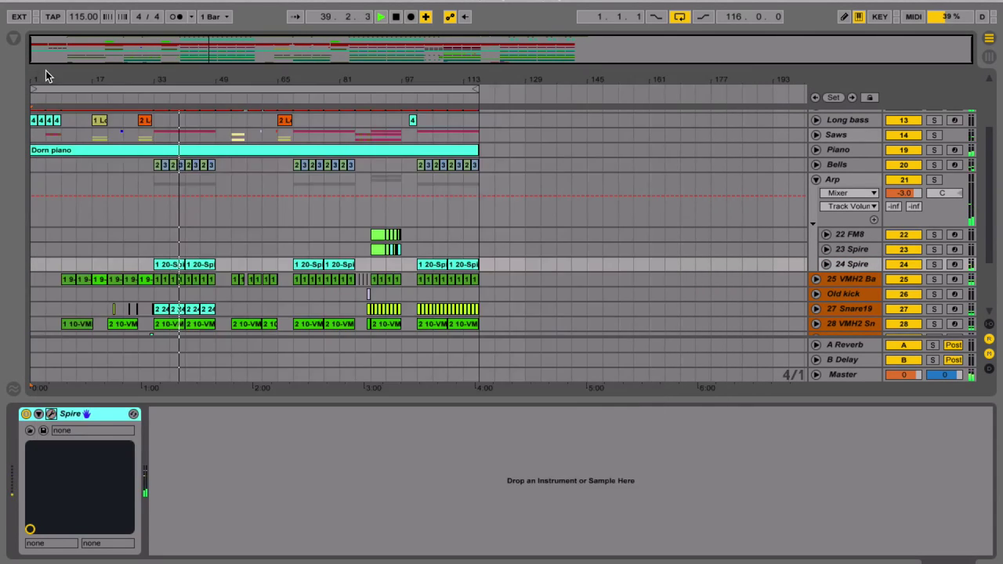
{"action": "left_click", "coordinate": [842, 251]}
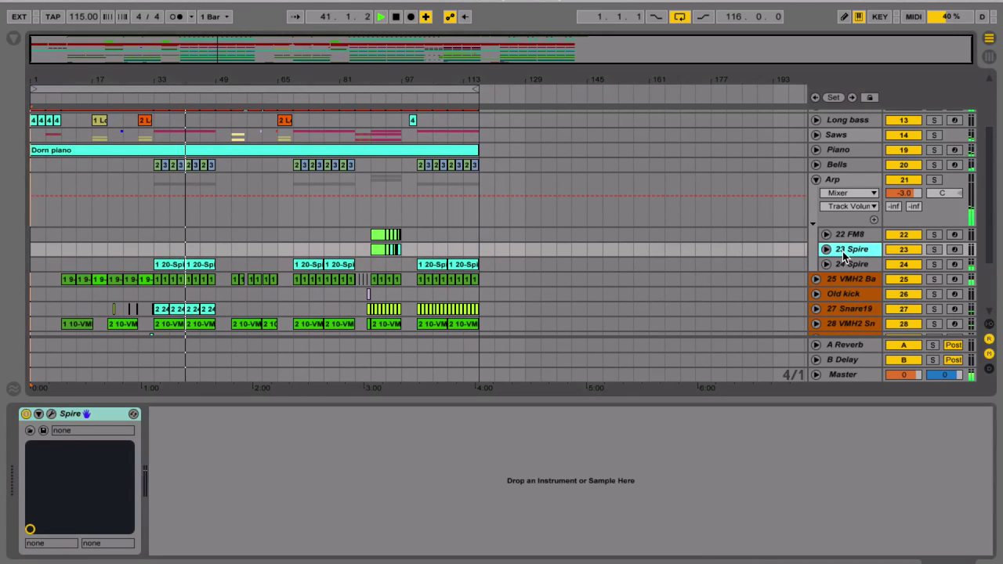
{"action": "left_click", "coordinate": [815, 180]}
Review the sampler settings of the kick and snare tracks one by one, from the VMH2 bass drum down toward the hats
{"action": "left_click", "coordinate": [845, 195]}
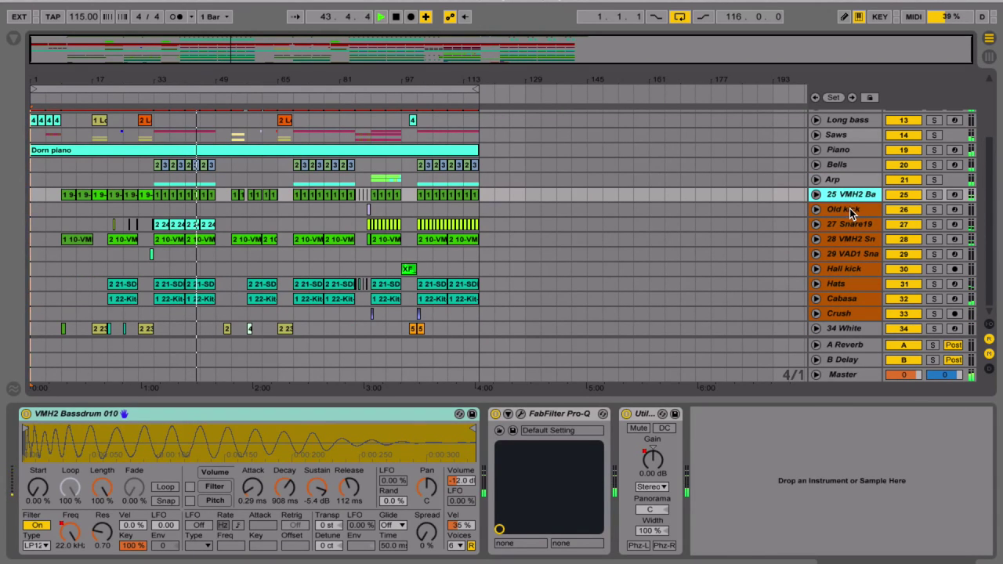
{"action": "left_click", "coordinate": [851, 211]}
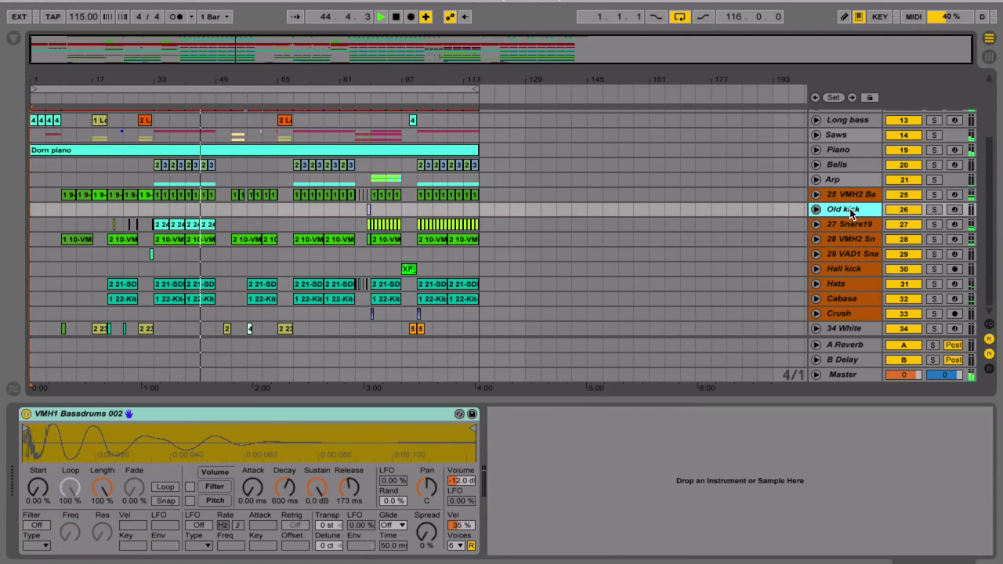
{"action": "left_click", "coordinate": [844, 225]}
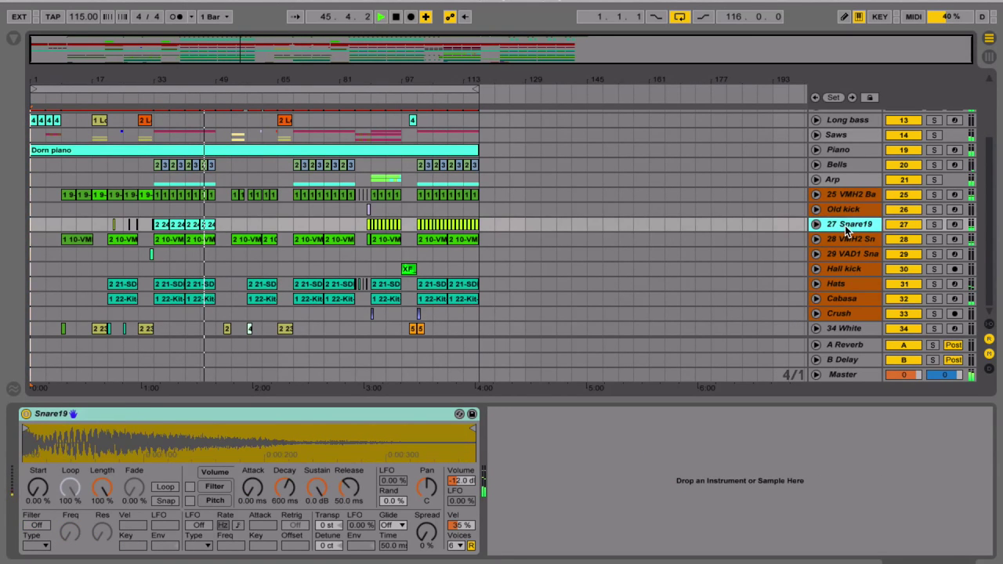
{"action": "left_click", "coordinate": [847, 241]}
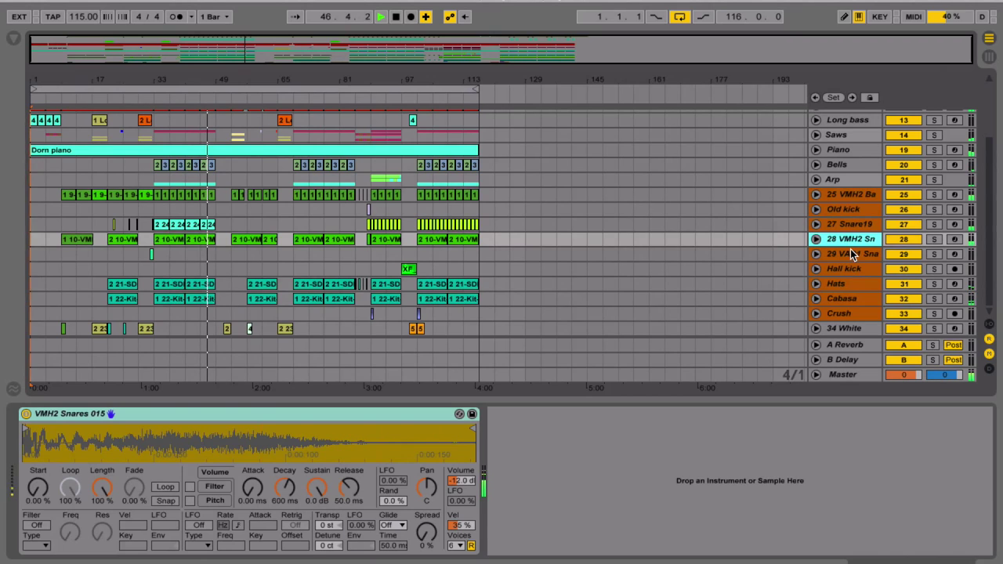
{"action": "left_click", "coordinate": [850, 253]}
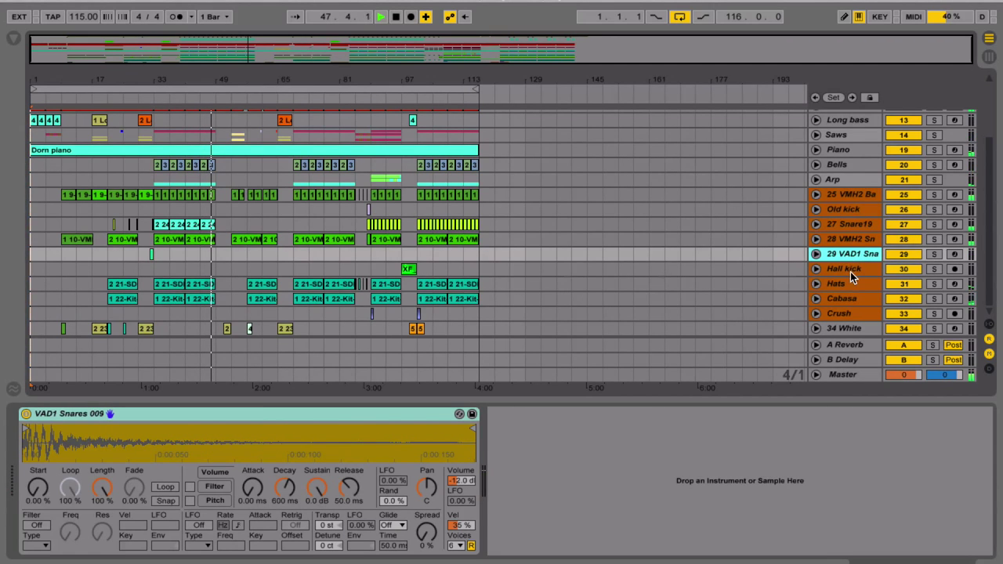
{"action": "left_click", "coordinate": [850, 270]}
{"action": "left_click", "coordinate": [849, 279]}
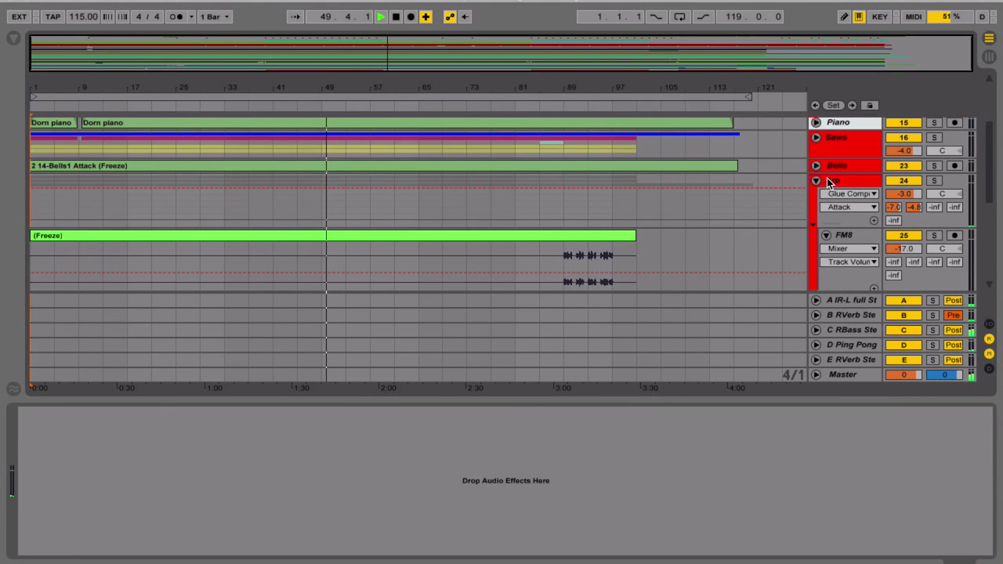
In the mixing project, inspect the Arp group's effects, collapse the group and check the All synths track
{"action": "left_click", "coordinate": [829, 181]}
{"action": "left_click", "coordinate": [815, 181]}
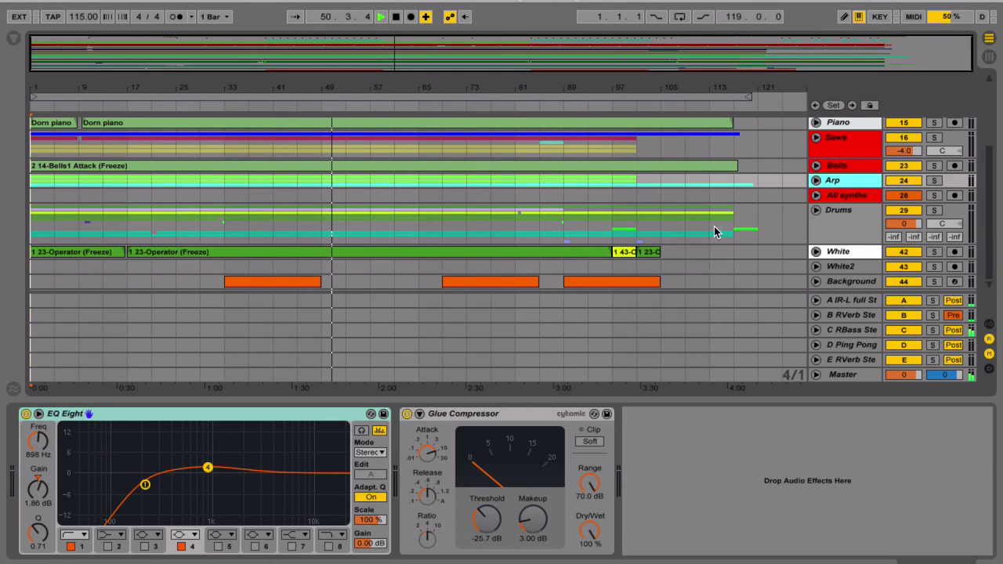
{"action": "left_click", "coordinate": [821, 198]}
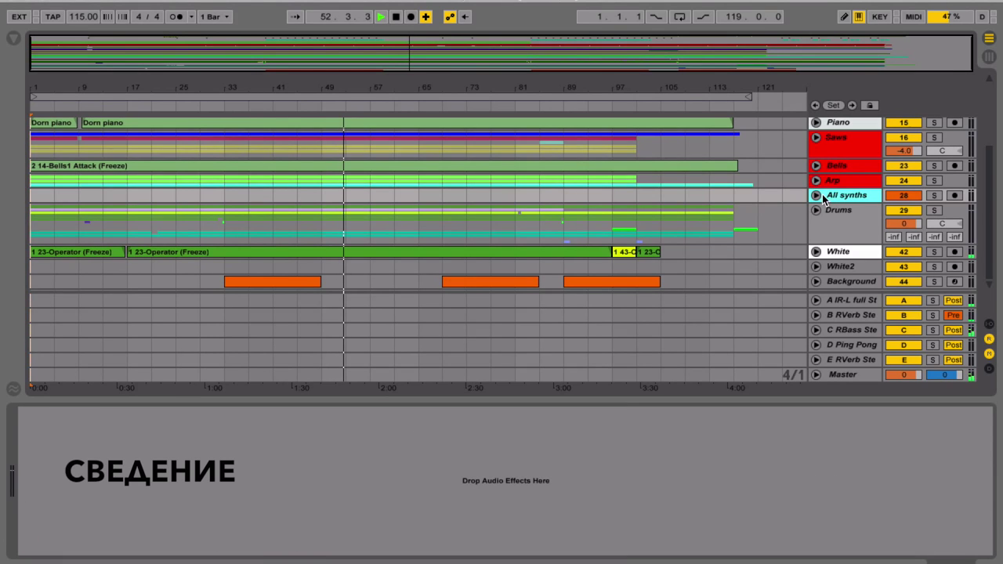
{"action": "left_click", "coordinate": [818, 196]}
{"action": "left_click", "coordinate": [818, 197]}
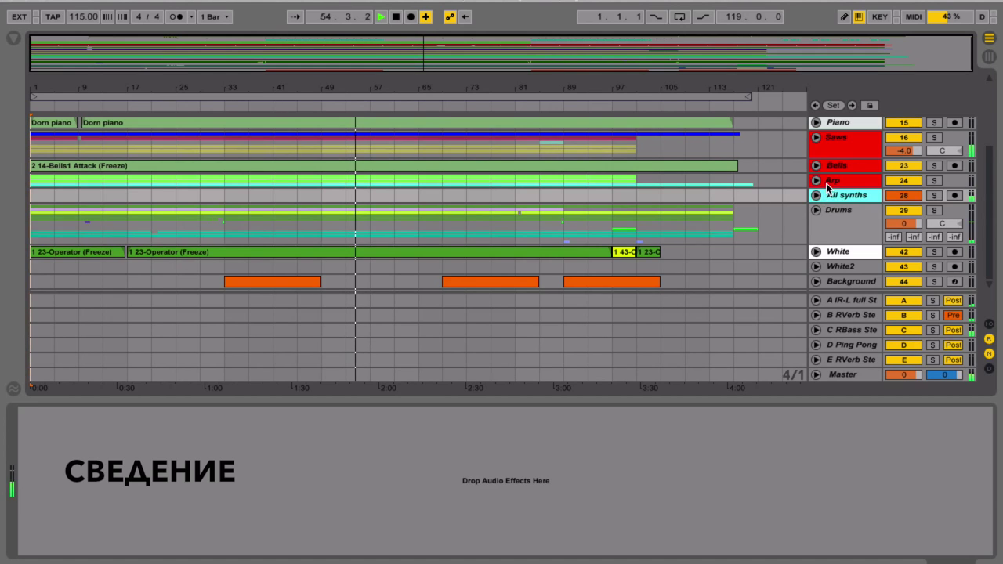
{"action": "scroll", "coordinate": [825, 183], "scroll_direction": "up", "scroll_amount": 3}
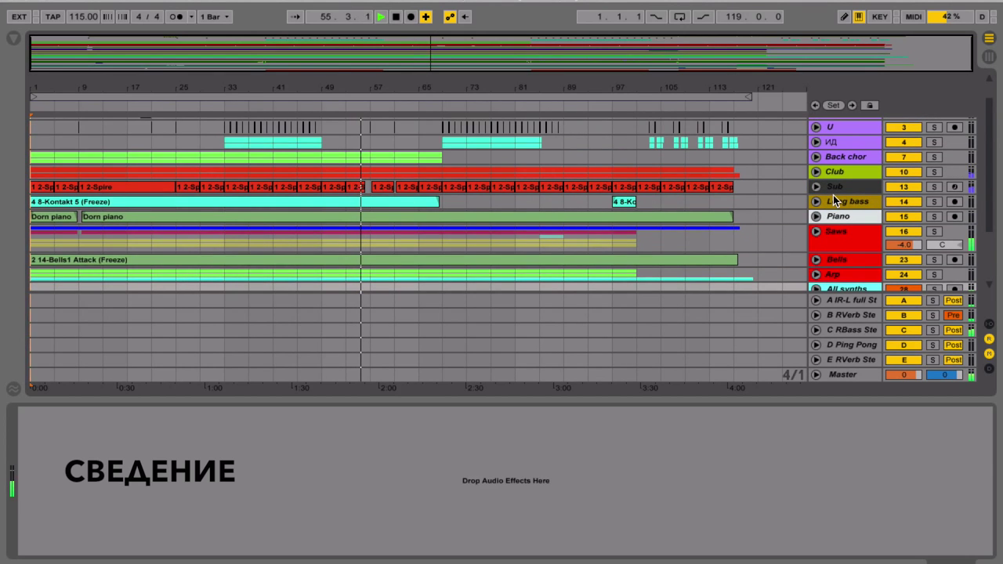
Expand the Back chor group, check the frozen acapella track inside it, and collapse the group
{"action": "scroll", "coordinate": [833, 195], "scroll_direction": "down", "scroll_amount": 1}
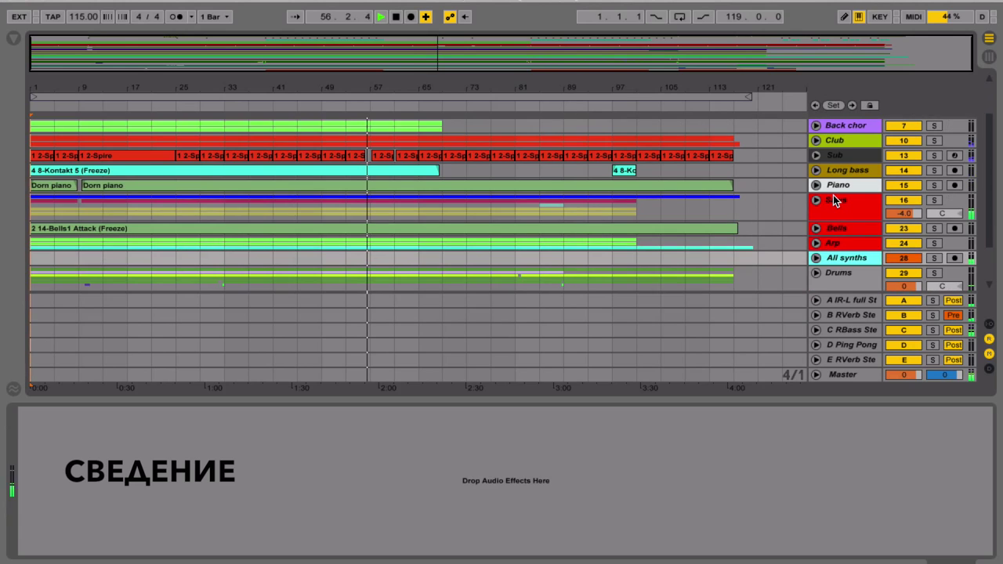
{"action": "scroll", "coordinate": [833, 195], "scroll_direction": "up", "scroll_amount": 2}
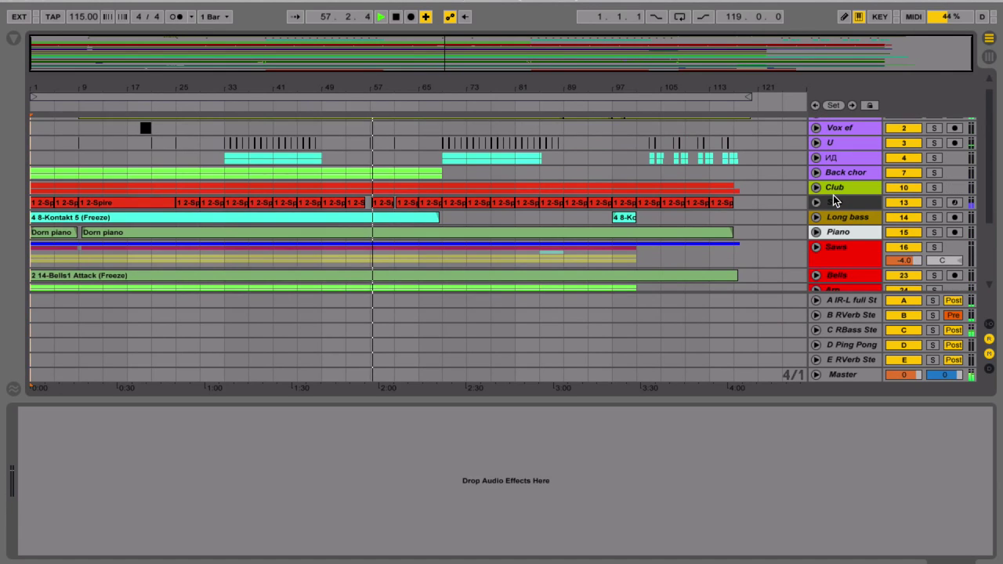
{"action": "left_click", "coordinate": [836, 175]}
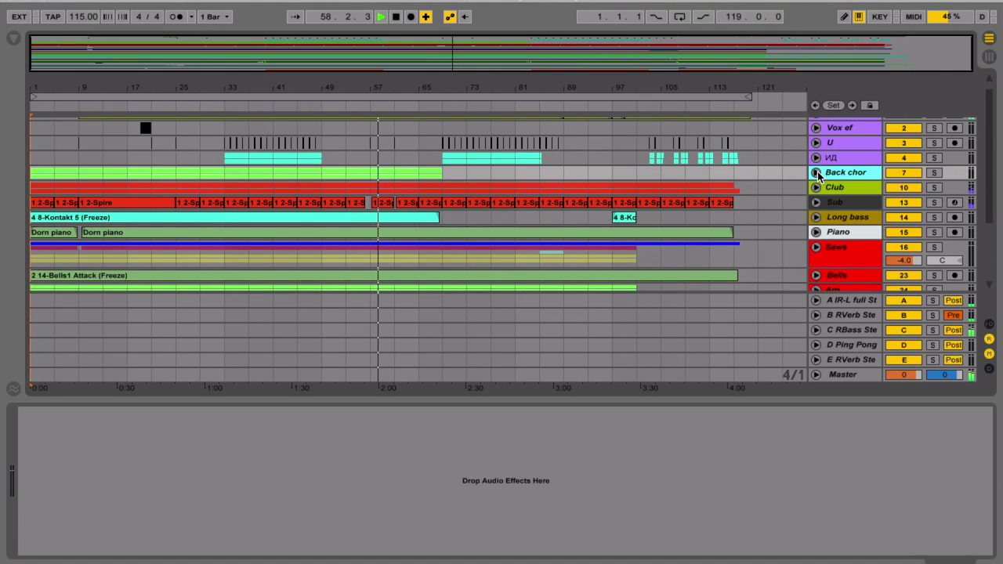
{"action": "left_click", "coordinate": [816, 173]}
{"action": "left_click", "coordinate": [844, 228]}
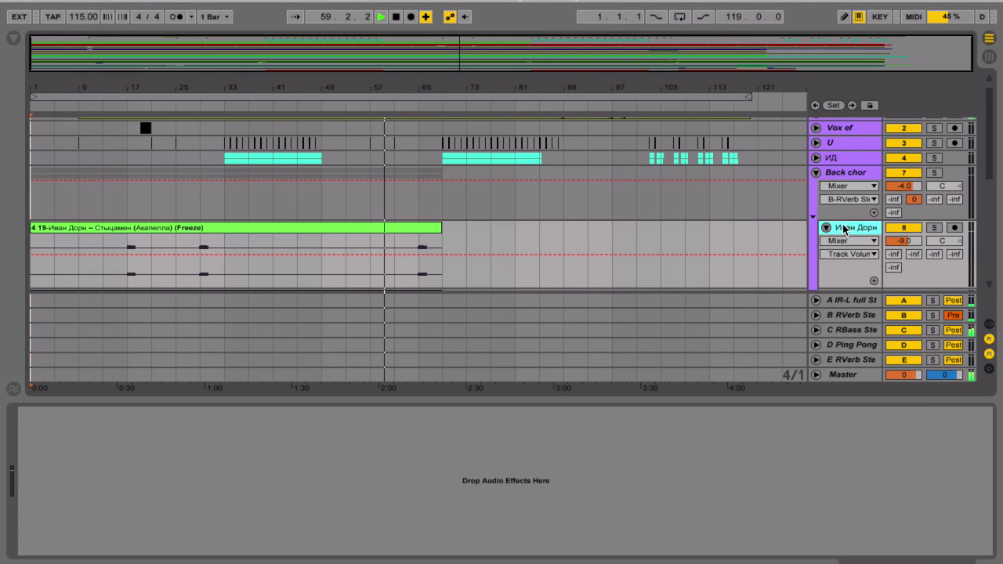
{"action": "left_click", "coordinate": [815, 172]}
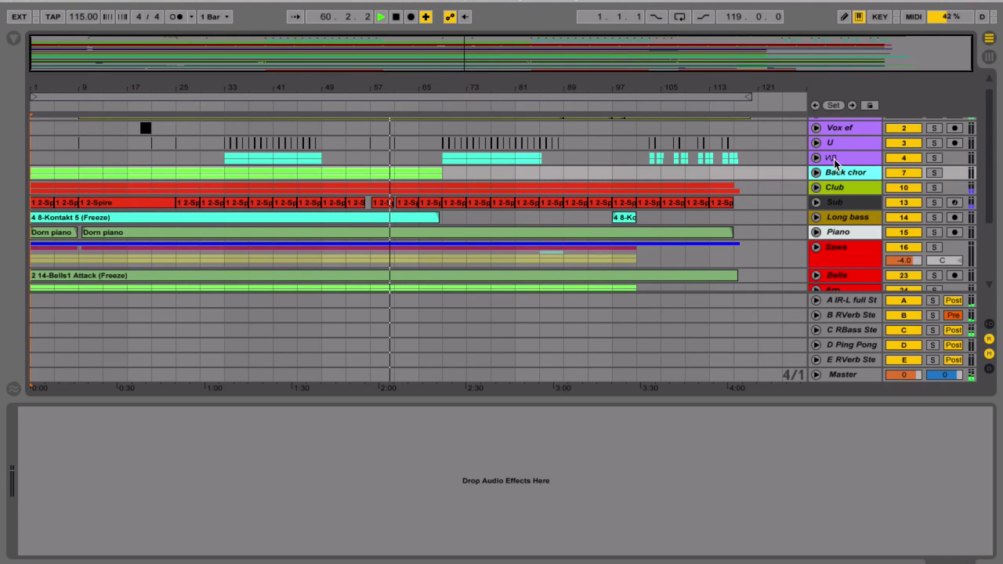
Open the Aphex Vintage Exciter on the ИД group, review its settings, and close the plug-in window
{"action": "left_click", "coordinate": [834, 160]}
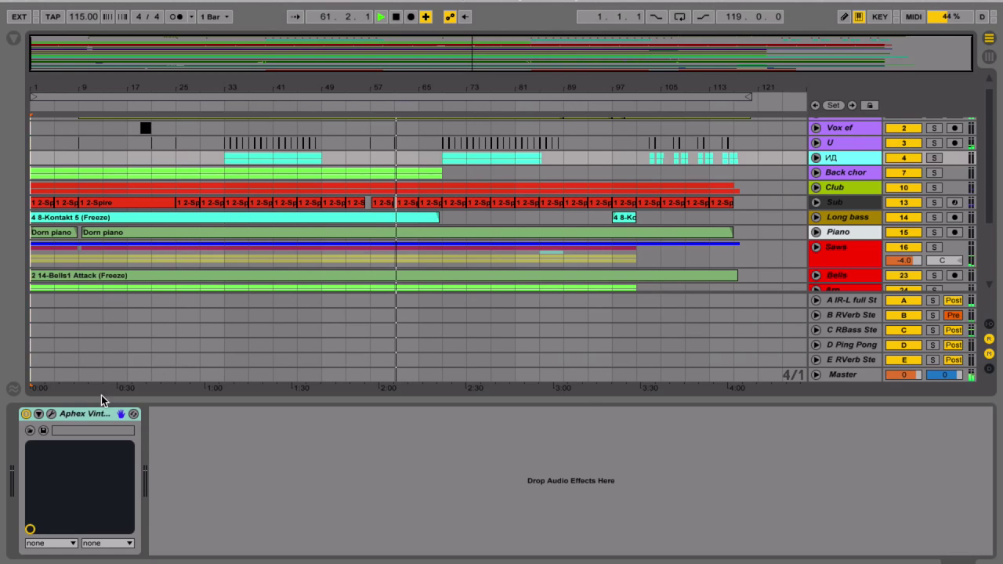
{"action": "left_click", "coordinate": [51, 414]}
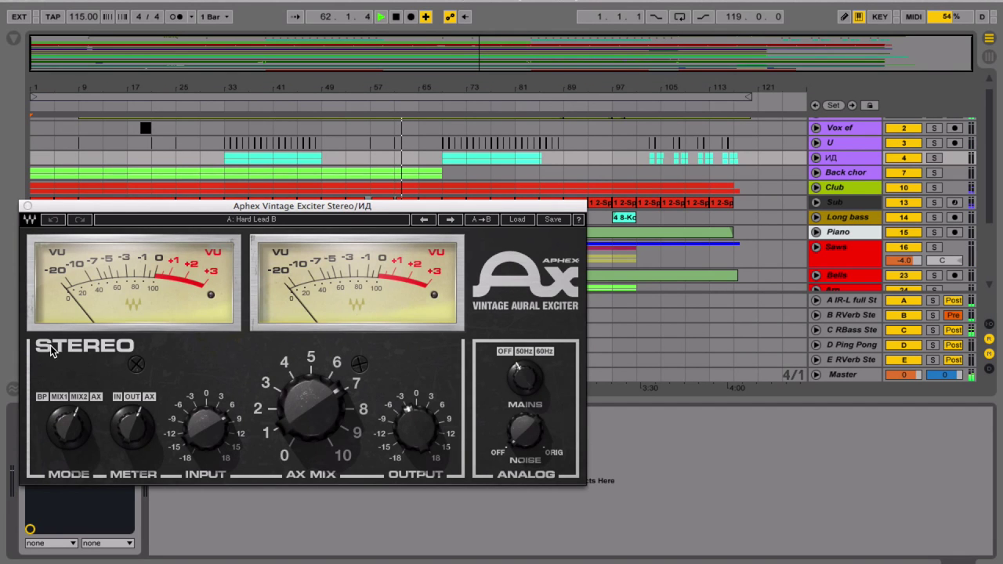
{"action": "left_click", "coordinate": [27, 206]}
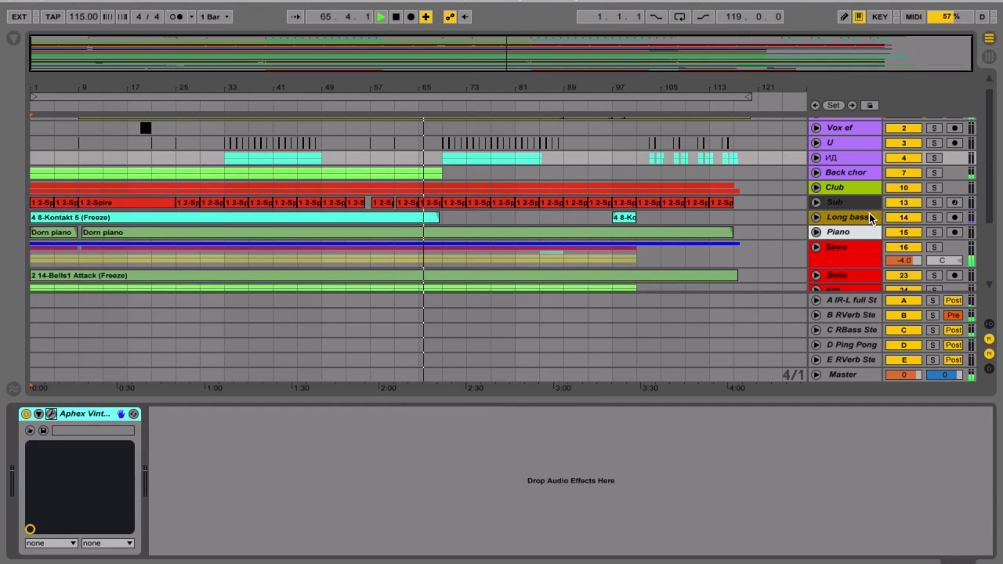
Unfold the U track, zoom the arrangement to about bars 57 to 95 to examine its short clips, and fold the track
{"action": "left_click", "coordinate": [831, 147]}
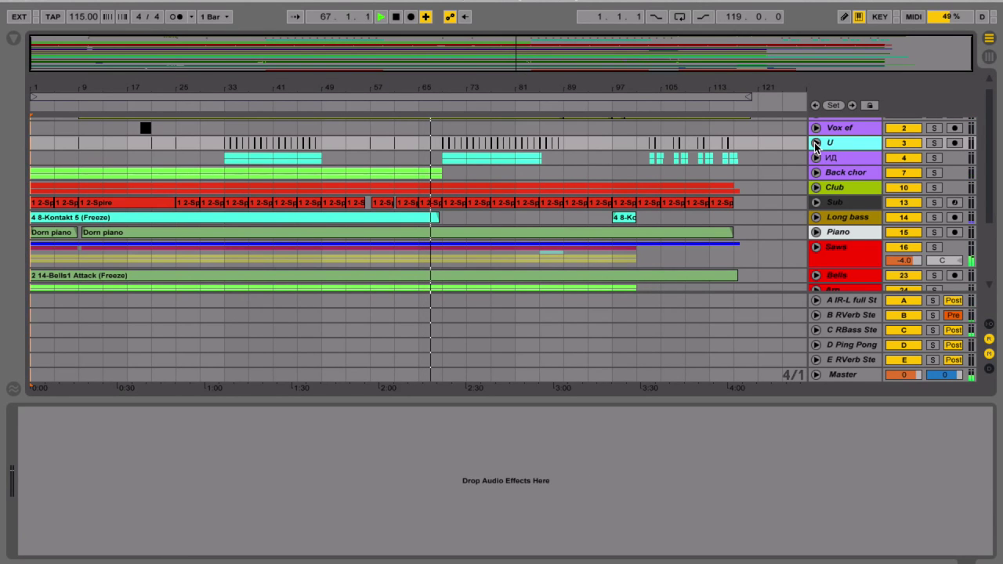
{"action": "left_click", "coordinate": [814, 143]}
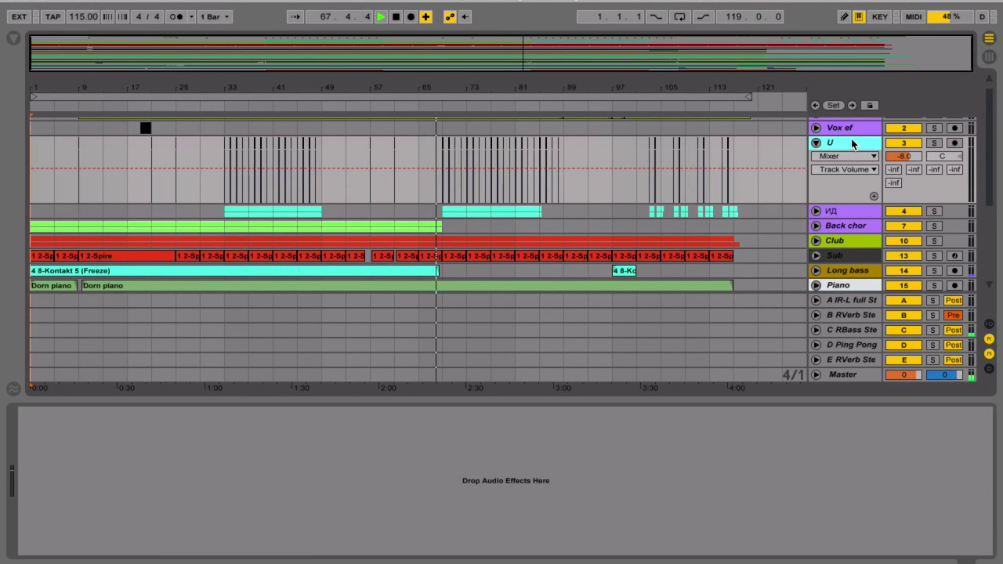
{"action": "left_click_drag", "start_coordinate": [451, 82], "coordinate": [831, 226]}
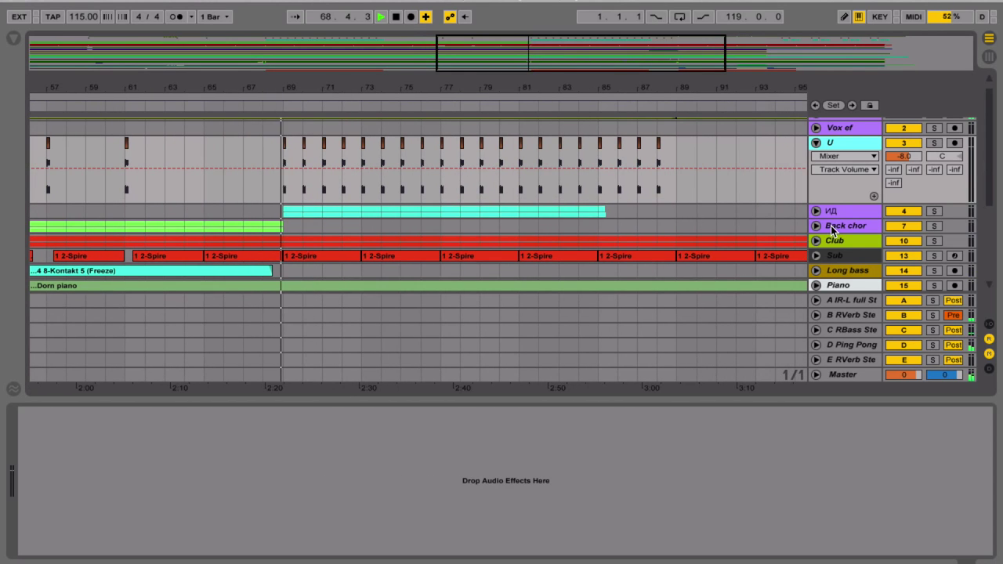
{"action": "left_click", "coordinate": [815, 142]}
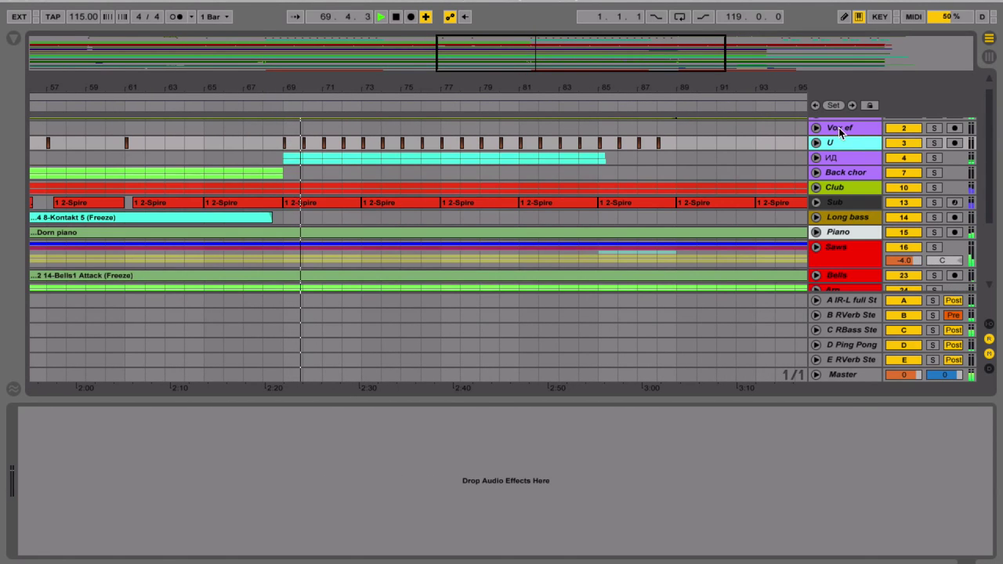
Inspect the effect chain on the Vox ef track, unfold the track to view its automation, and fold it again
{"action": "left_click", "coordinate": [839, 129]}
{"action": "scroll", "coordinate": [839, 132], "scroll_direction": "up", "scroll_amount": 1}
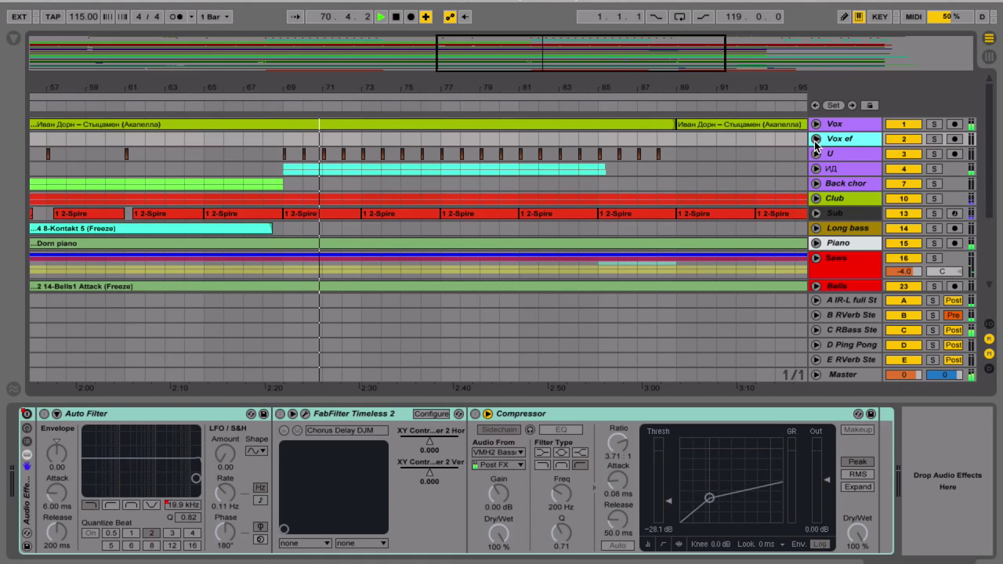
{"action": "left_click", "coordinate": [815, 140]}
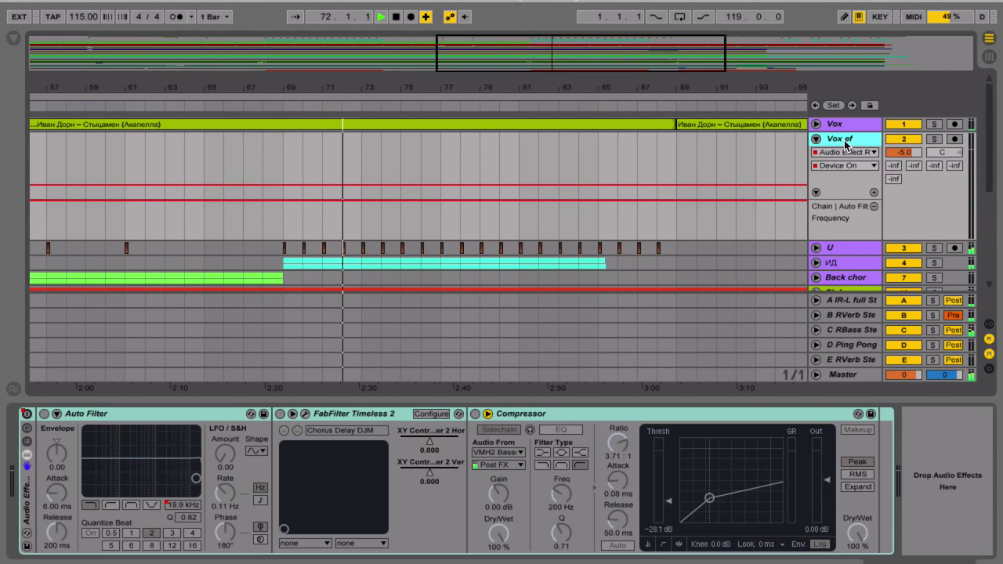
{"action": "left_click", "coordinate": [816, 140]}
Unfold the Vox track to examine its waveform, automation lanes and FabFilter Timeless 2 delay, and fold it again
{"action": "left_click", "coordinate": [816, 124]}
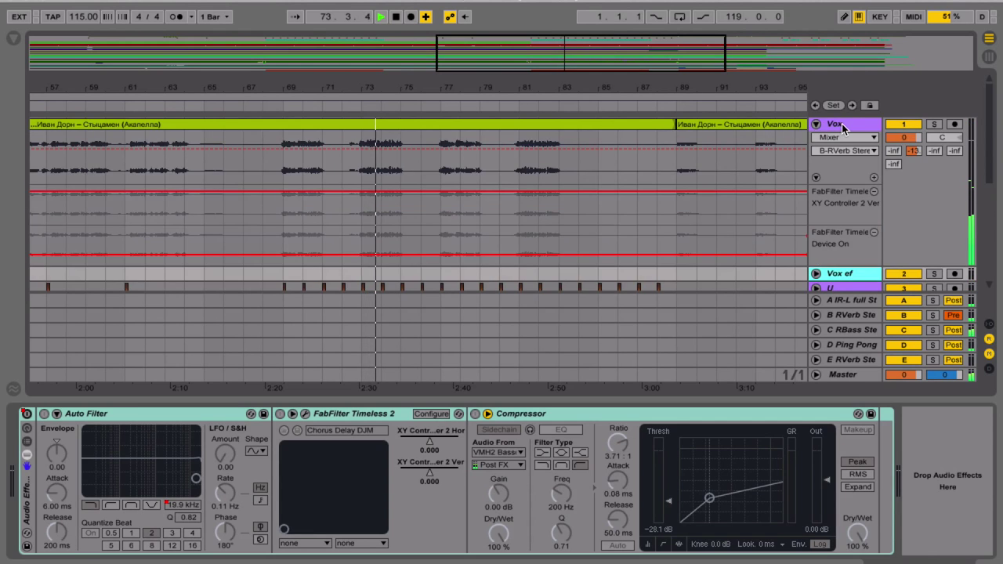
{"action": "left_click", "coordinate": [844, 128]}
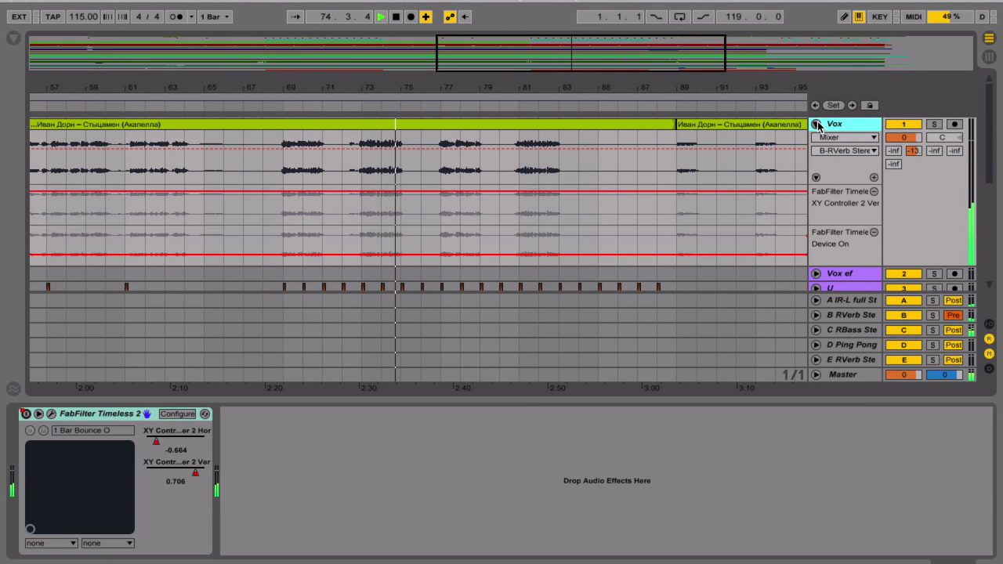
{"action": "left_click", "coordinate": [816, 124]}
Inspect the SSL channel strip on the Drums group and expand the group to reveal its individual tracks
{"action": "scroll", "coordinate": [850, 224], "scroll_direction": "down", "scroll_amount": 5}
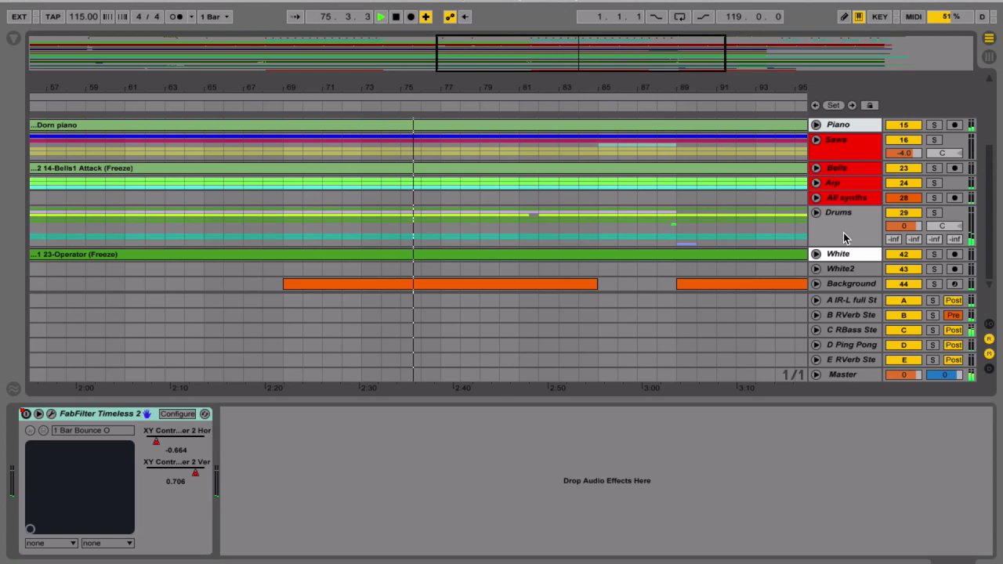
{"action": "left_click", "coordinate": [838, 225]}
{"action": "left_click", "coordinate": [815, 212]}
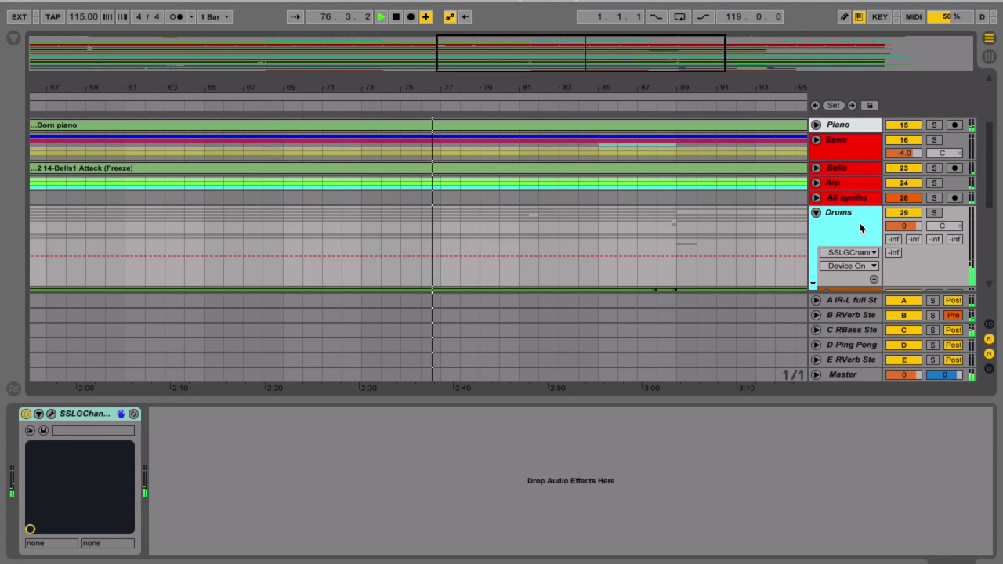
{"action": "scroll", "coordinate": [858, 222], "scroll_direction": "down", "scroll_amount": 3}
{"action": "scroll", "coordinate": [859, 223], "scroll_direction": "down", "scroll_amount": 1}
Check the effects on the VMH2 bass drum track and unfold the Old kick track to view its clip
{"action": "left_click", "coordinate": [855, 184]}
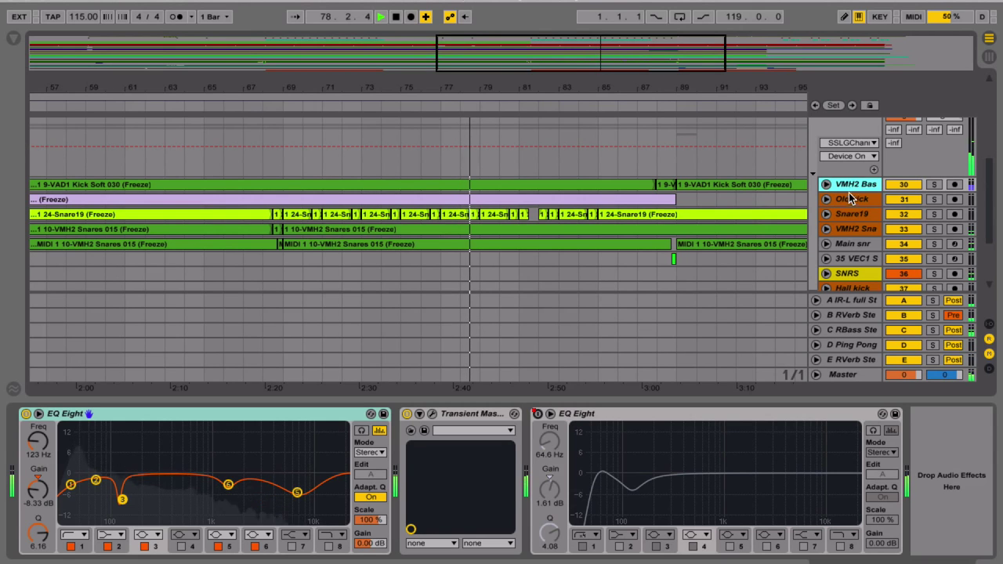
{"action": "left_click", "coordinate": [847, 197]}
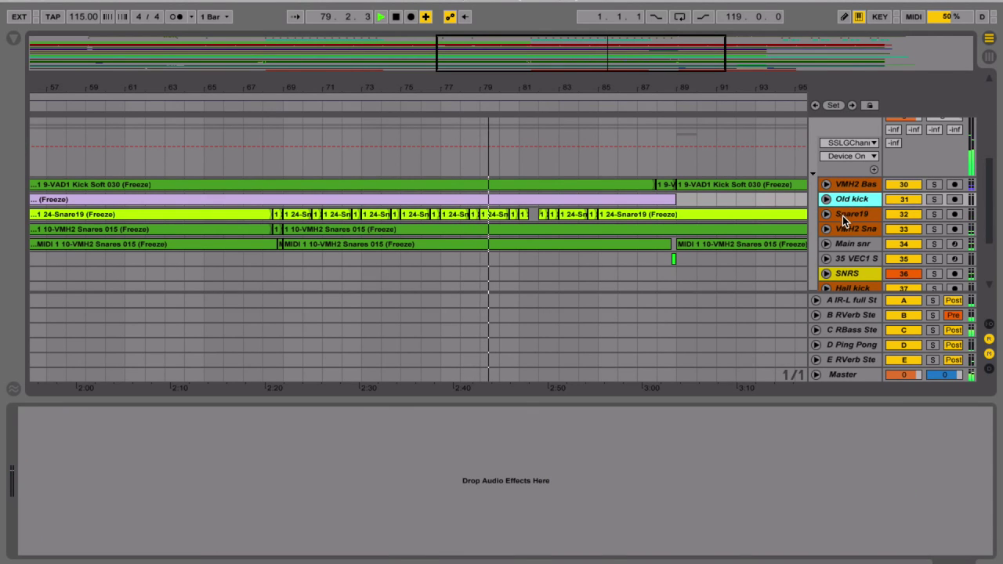
{"action": "left_click", "coordinate": [825, 201]}
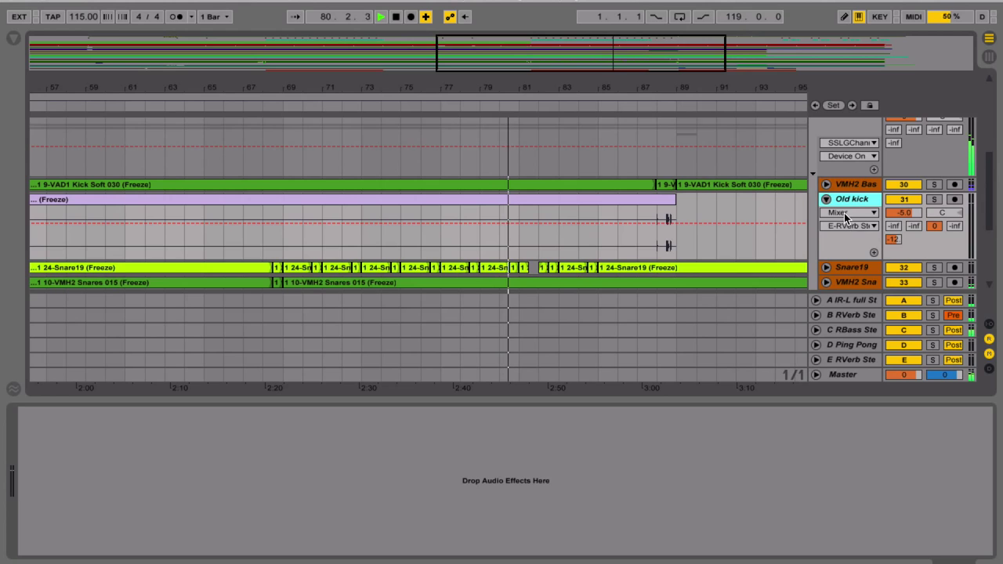
Check the Snare19 track's equalizer, unfold the VMH2 snare track to view its reverb send automation, and fold it again
{"action": "scroll", "coordinate": [843, 217], "scroll_direction": "down", "scroll_amount": 1}
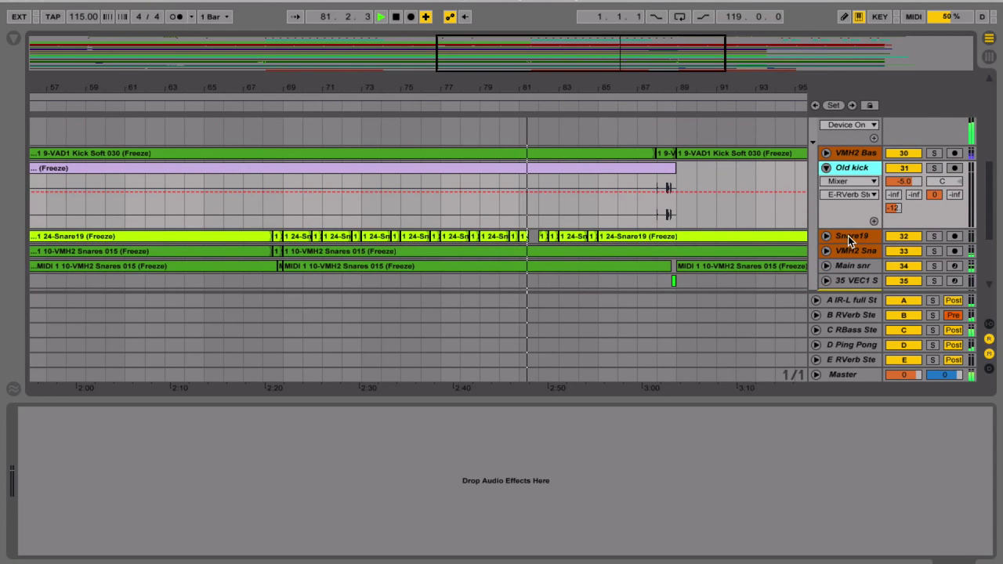
{"action": "left_click", "coordinate": [846, 236]}
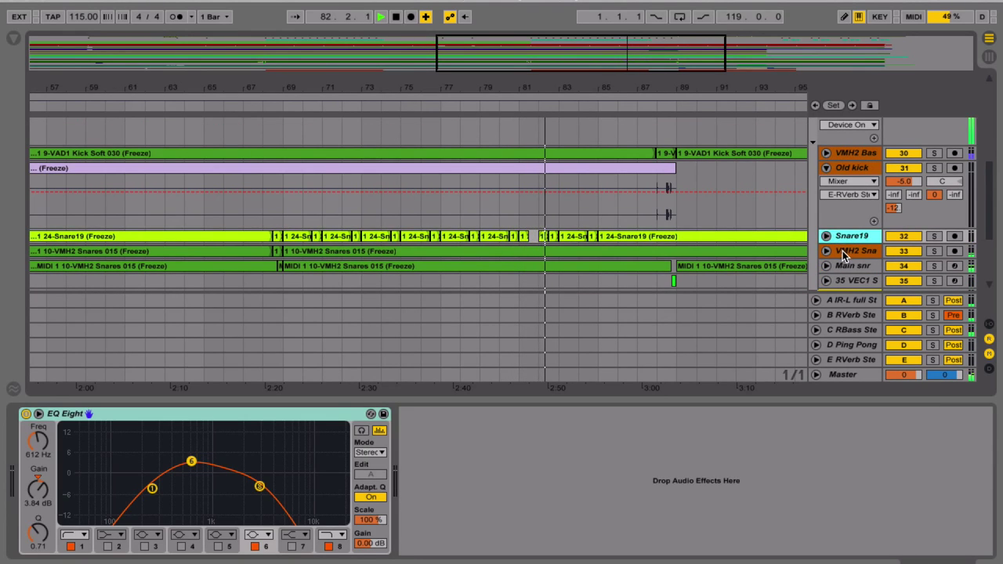
{"action": "left_click", "coordinate": [840, 251]}
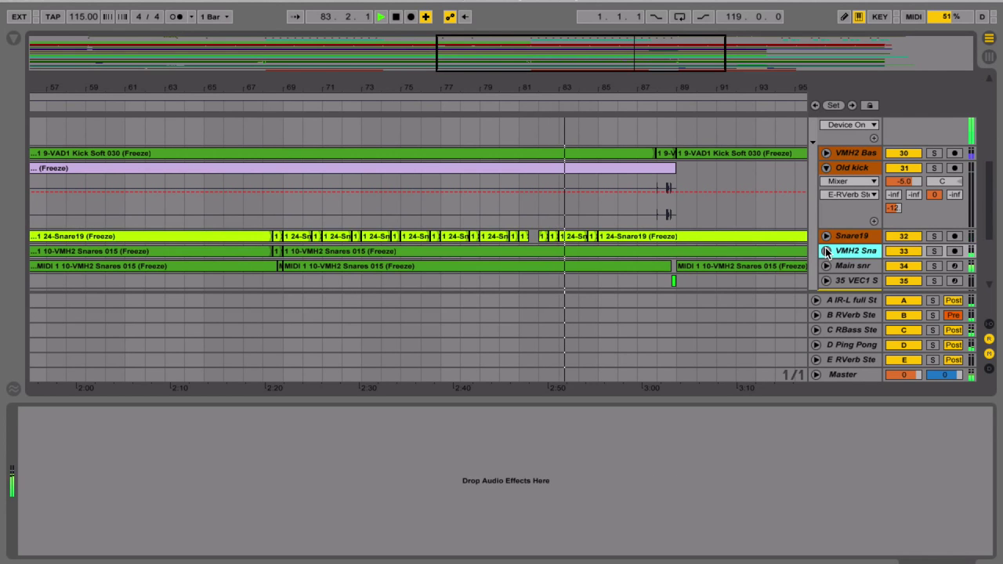
{"action": "left_click", "coordinate": [825, 251]}
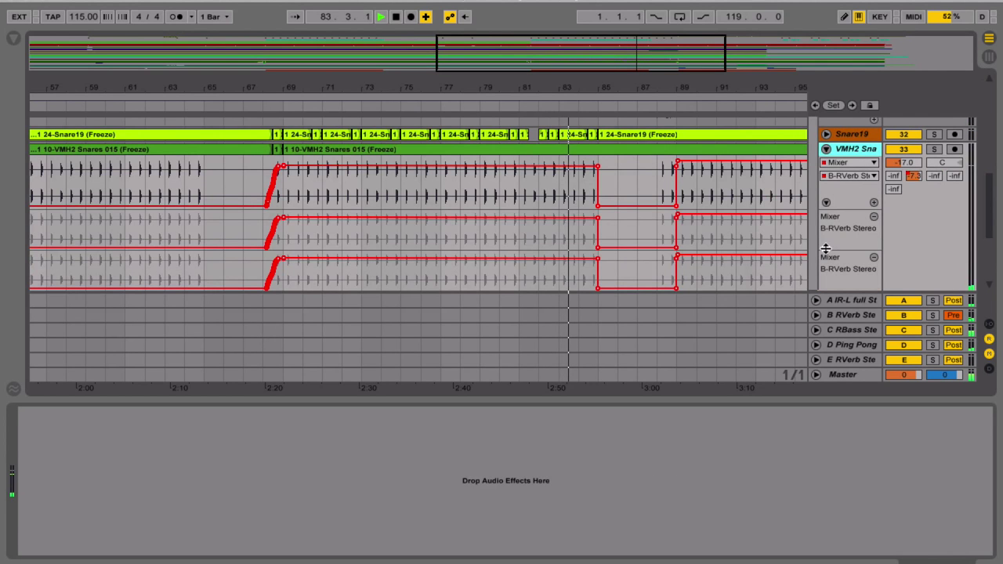
{"action": "left_click", "coordinate": [825, 149]}
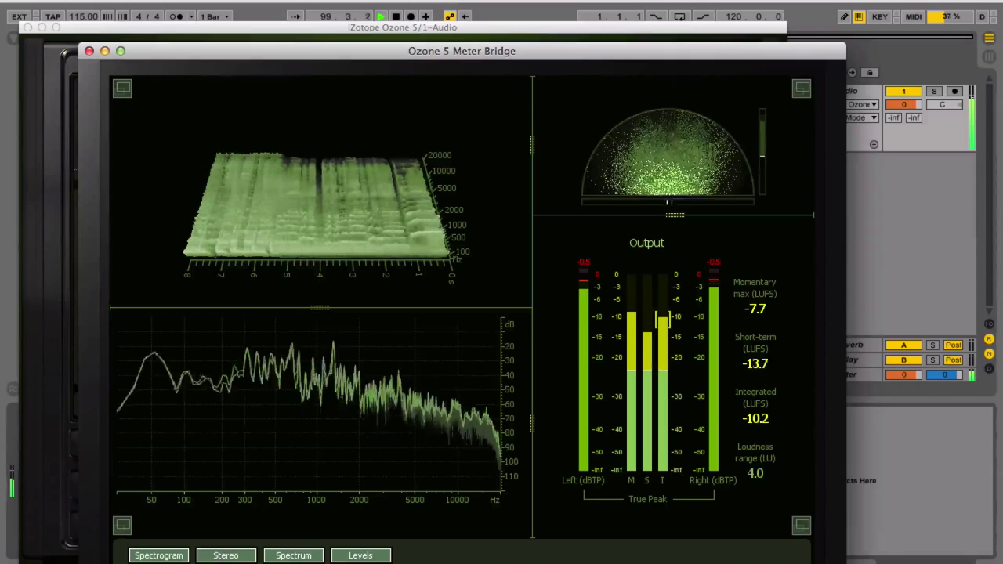
Enlarge the 3D spectrogram in the Ozone 5 Meter Bridge, examine it from the Diagonal and Side High views, and move the window up
{"action": "left_click", "coordinate": [123, 89]}
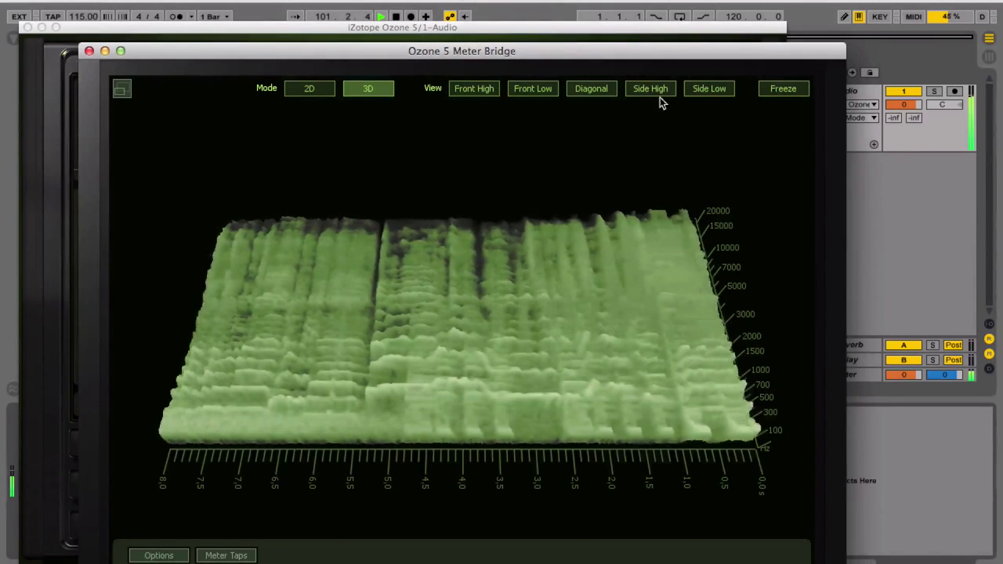
{"action": "left_click", "coordinate": [601, 89]}
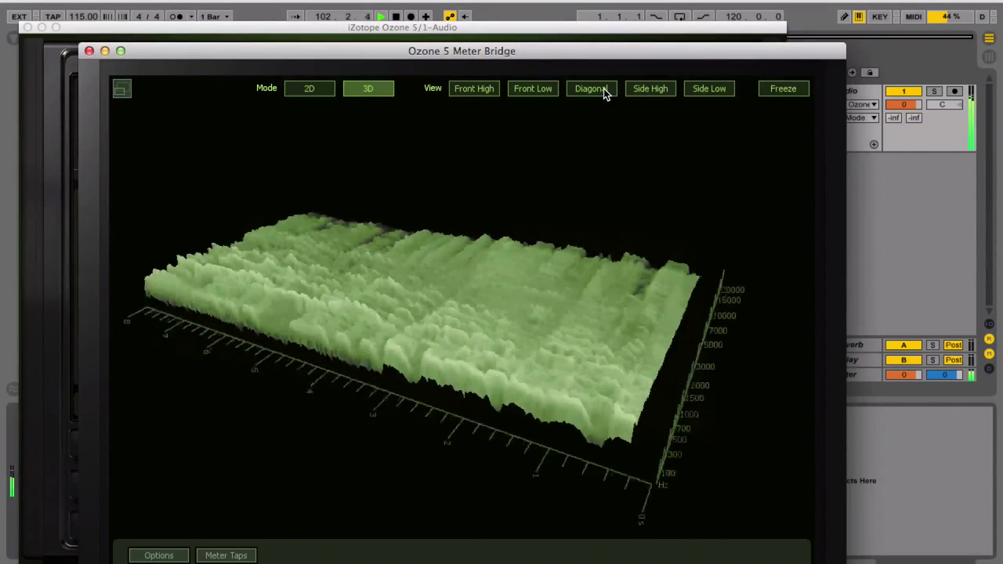
{"action": "left_click", "coordinate": [652, 88]}
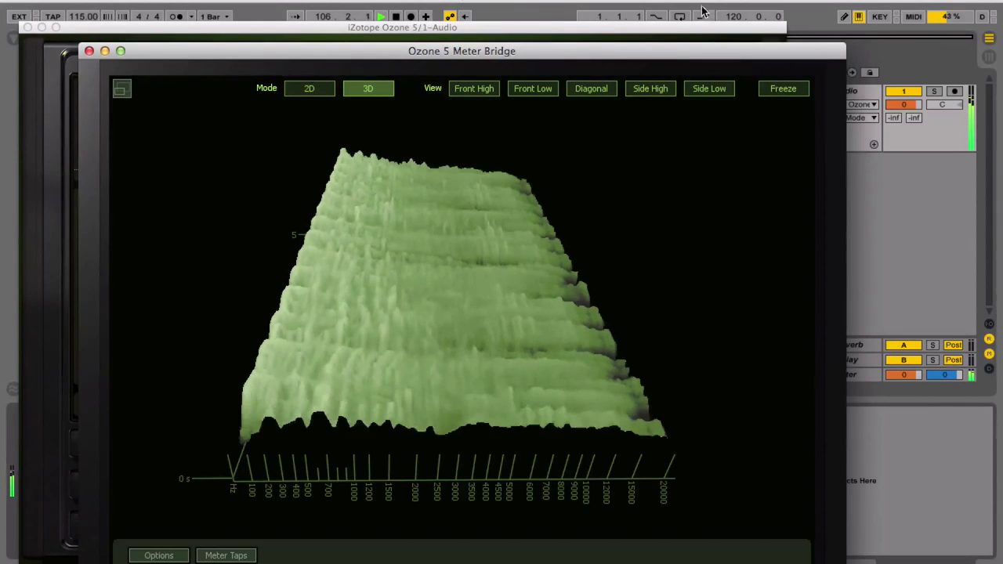
{"action": "left_click_drag", "start_coordinate": [687, 53], "coordinate": [689, 15]}
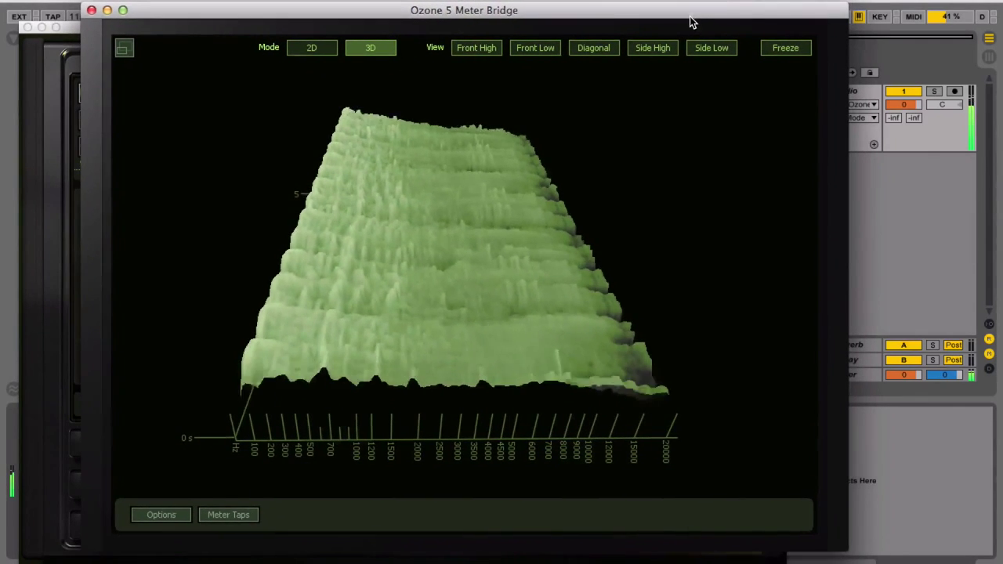